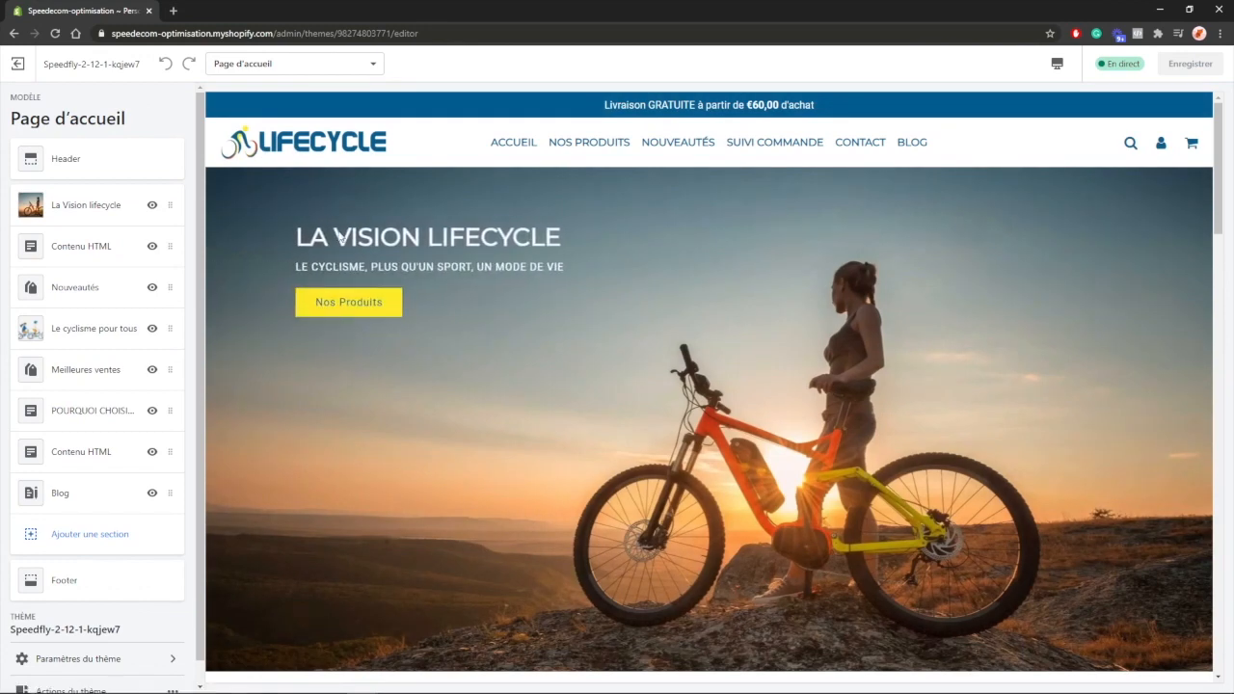
Check the image settings of the La Vision lifecycle slide and switch the theme preview to mobile view.
{"action": "left_click", "coordinate": [106, 208]}
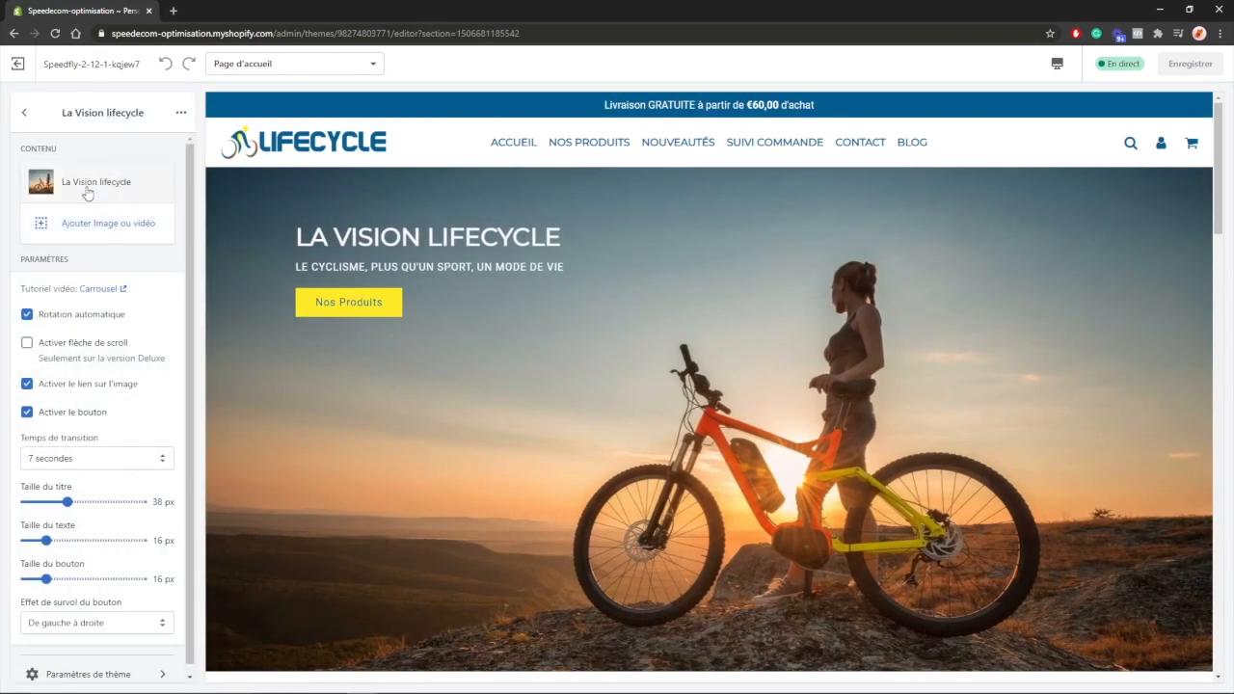
{"action": "left_click", "coordinate": [84, 189]}
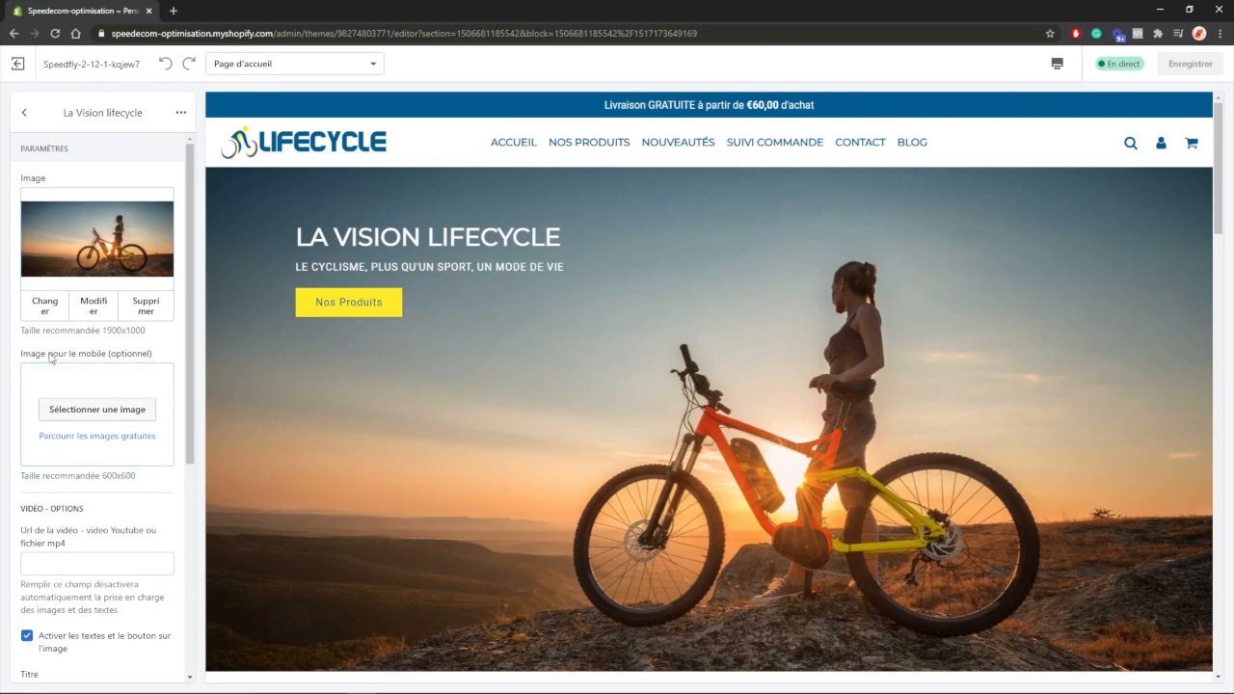
{"action": "key", "text": "Escape"}
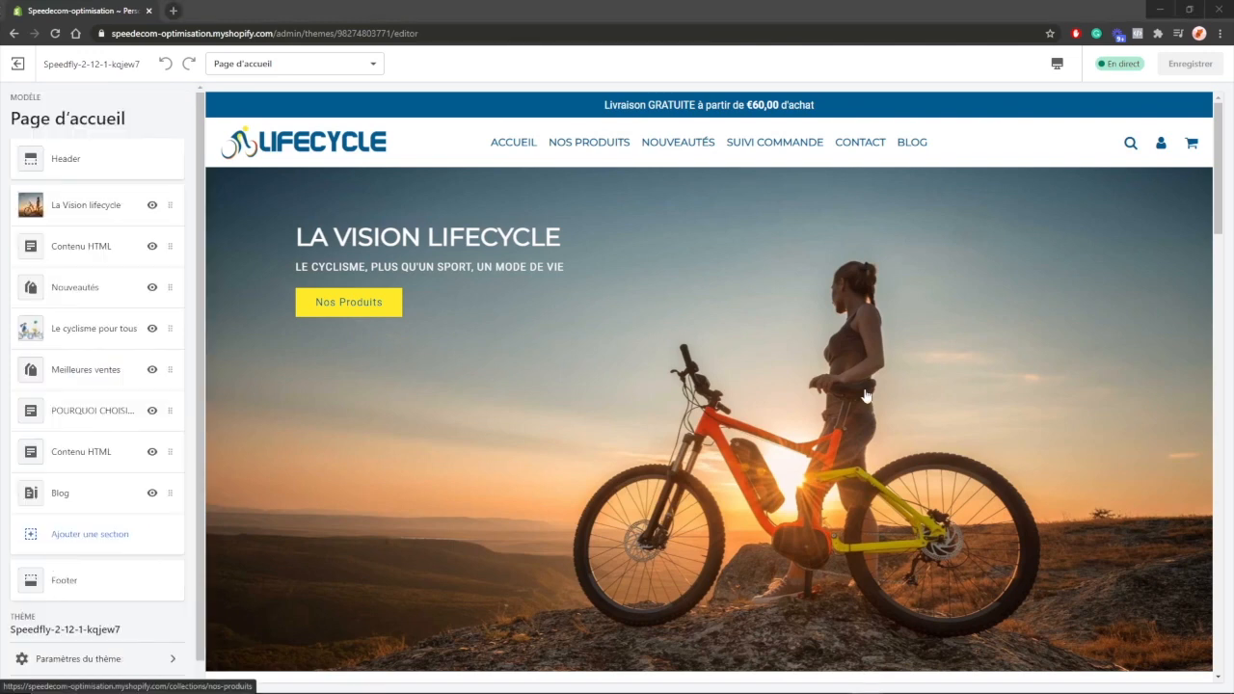
{"action": "left_click", "coordinate": [1057, 64]}
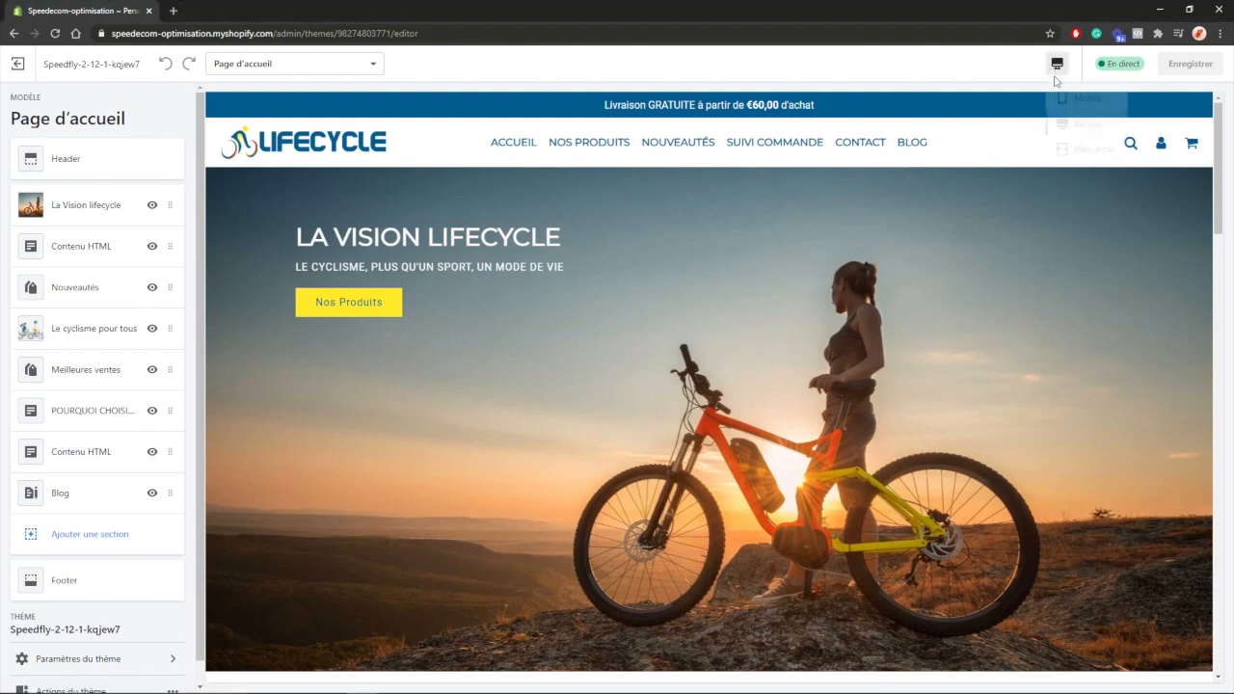
{"action": "left_click", "coordinate": [1077, 98]}
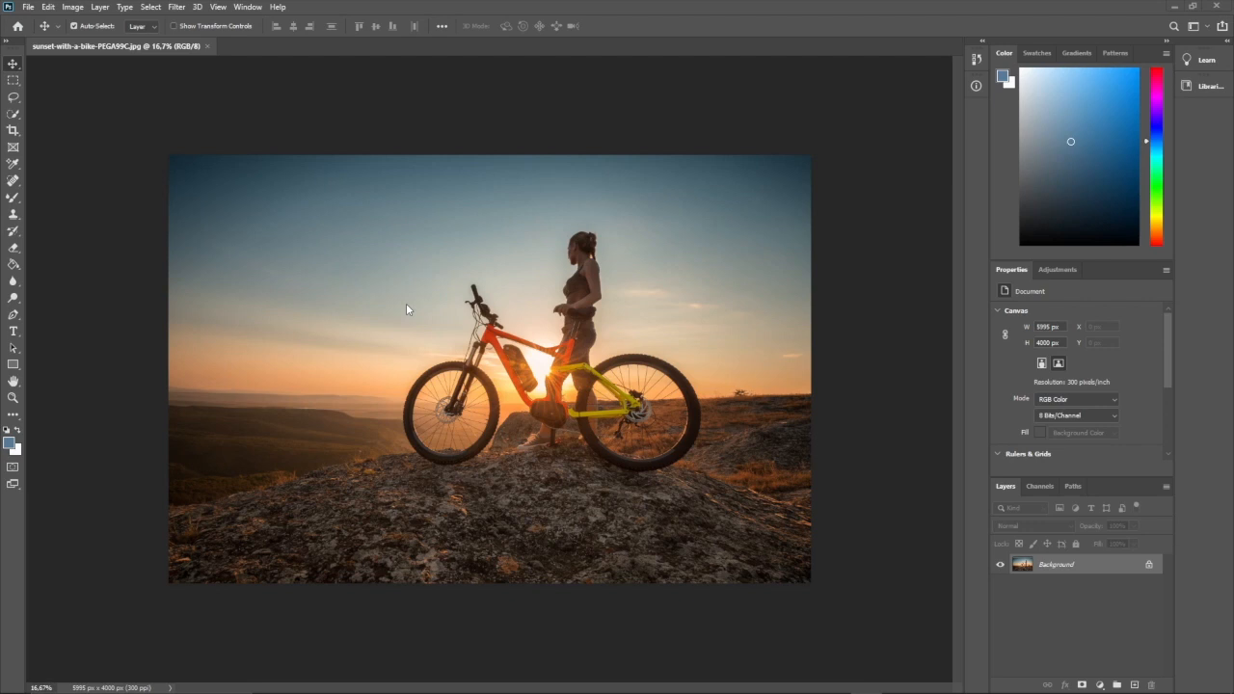
Crop sunset-with-a-bike-PEGA99C.jpg to a portrait frame around the woman and bike, about 3082 by 3652 px.
{"action": "left_click", "coordinate": [13, 135]}
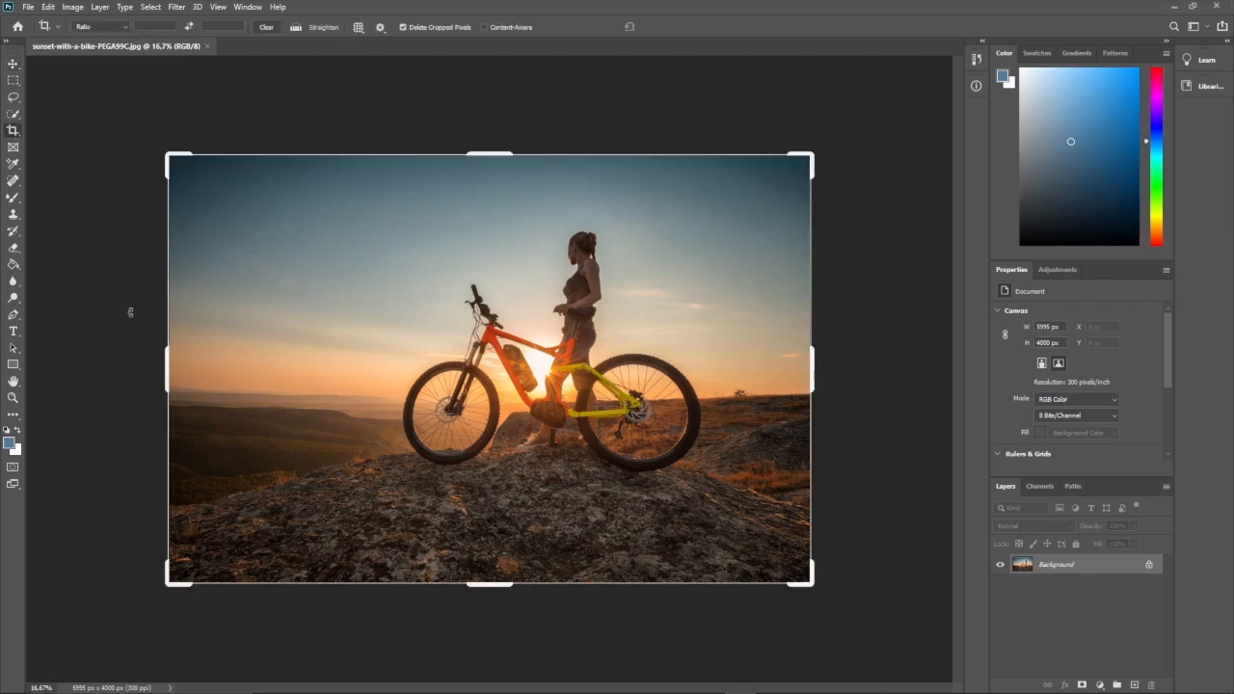
{"action": "left_click_drag", "start_coordinate": [167, 362], "coordinate": [257, 352]}
{"action": "left_click_drag", "start_coordinate": [722, 357], "coordinate": [678, 364]}
{"action": "left_click_drag", "start_coordinate": [304, 384], "coordinate": [315, 359]}
{"action": "left_click_drag", "start_coordinate": [477, 584], "coordinate": [477, 569]}
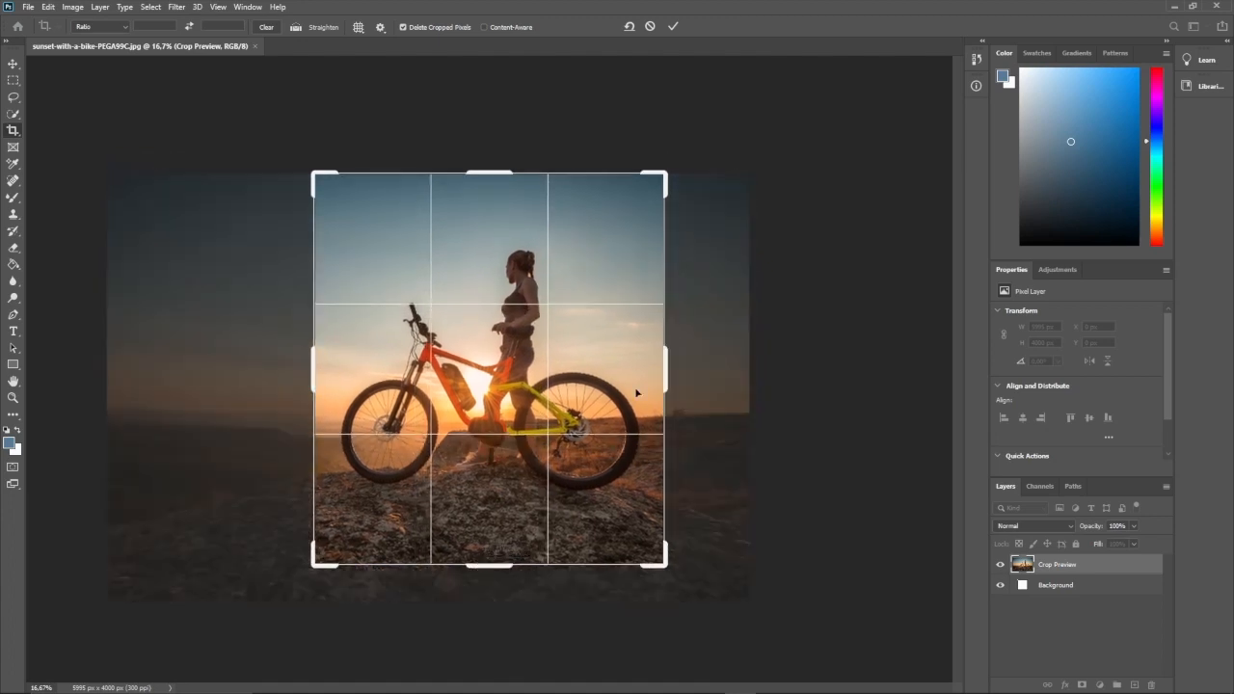
{"action": "left_click_drag", "start_coordinate": [661, 366], "coordinate": [656, 364]}
{"action": "left_click_drag", "start_coordinate": [318, 374], "coordinate": [323, 372]}
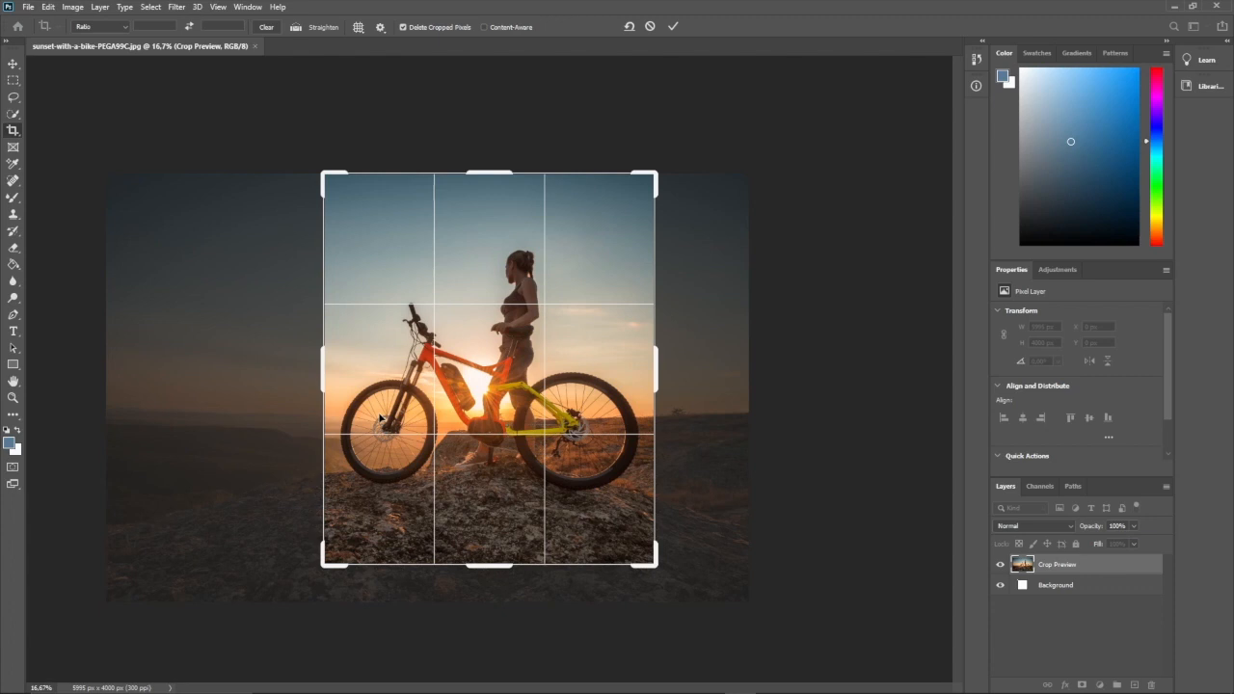
{"action": "key", "text": "Return"}
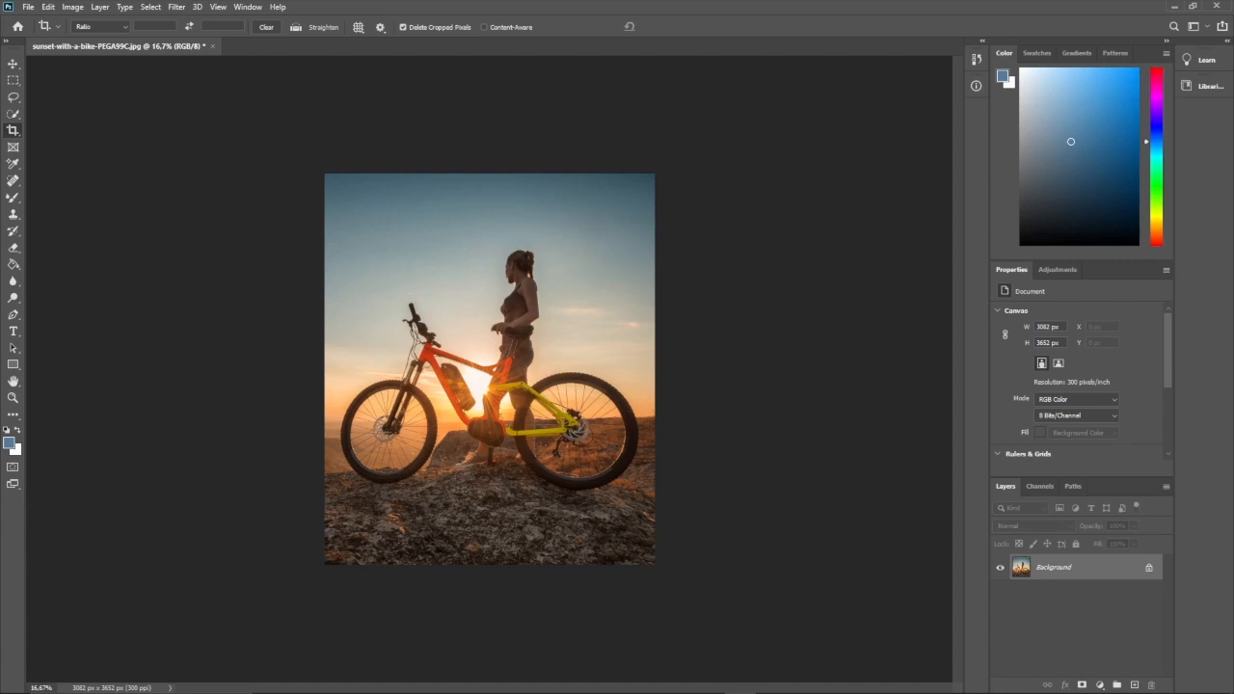
{"action": "key", "text": "v"}
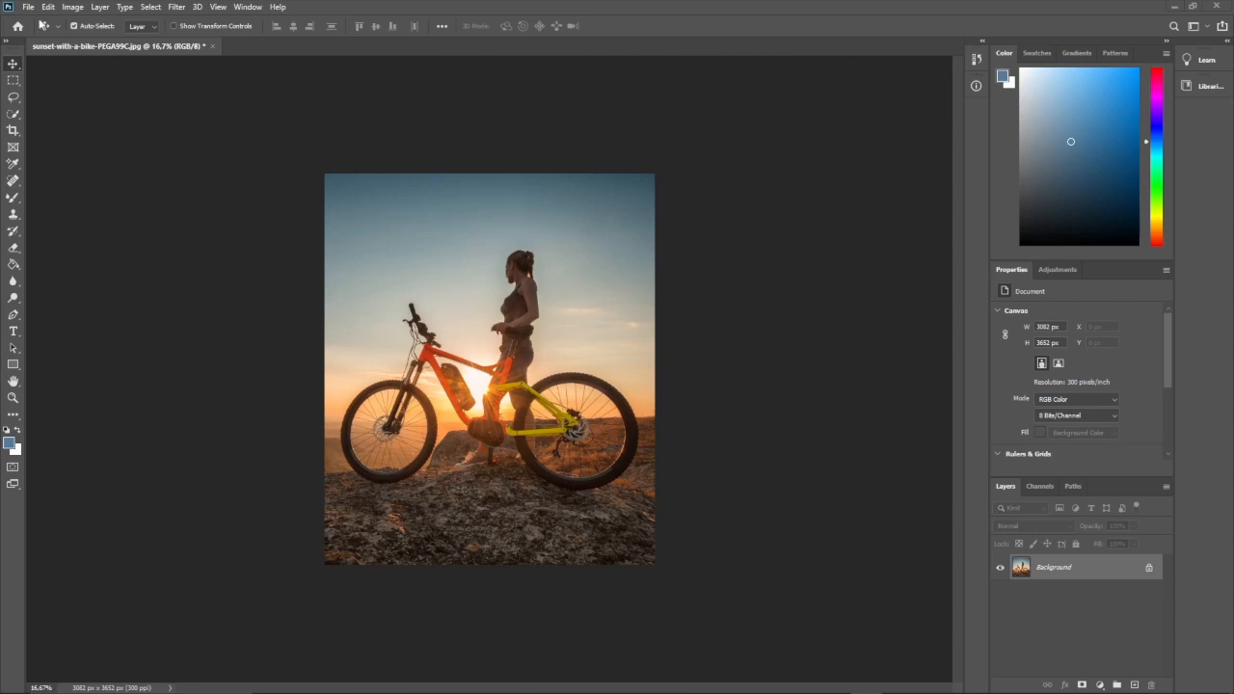
Start a Save for Web (Legacy) export of the cropped image and choose JPEG as the format.
{"action": "left_click", "coordinate": [27, 7]}
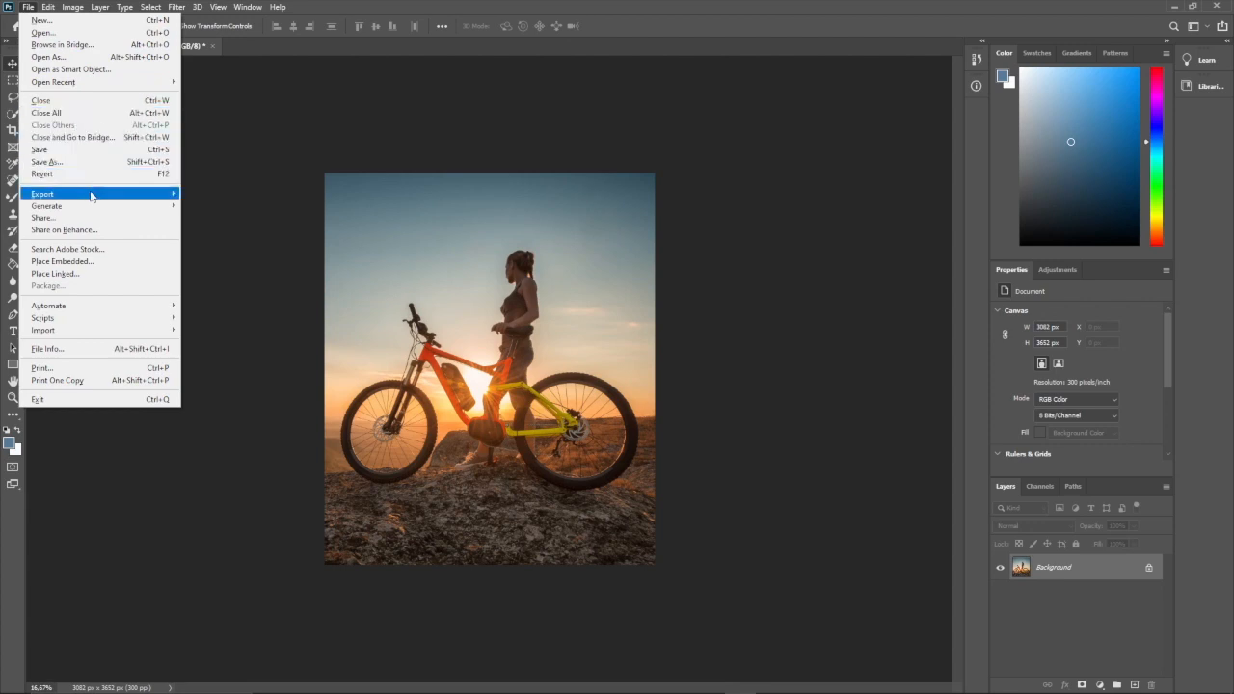
{"action": "mouse_move", "coordinate": [91, 196]}
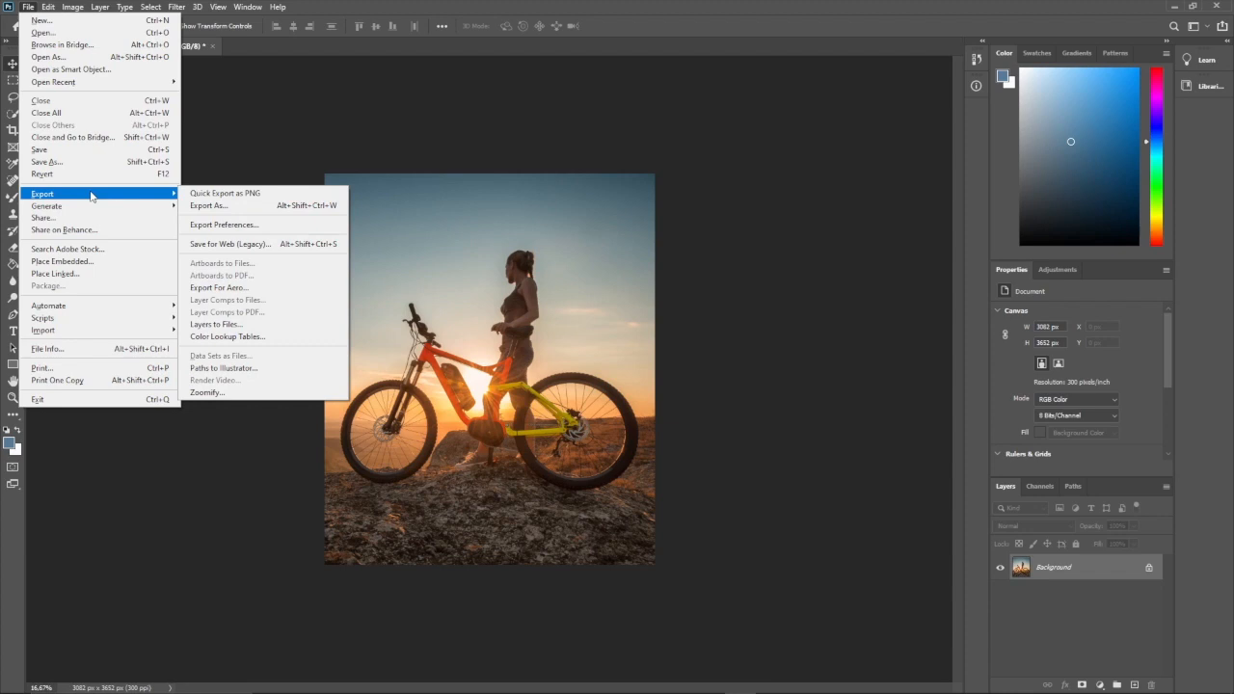
{"action": "left_click", "coordinate": [219, 245]}
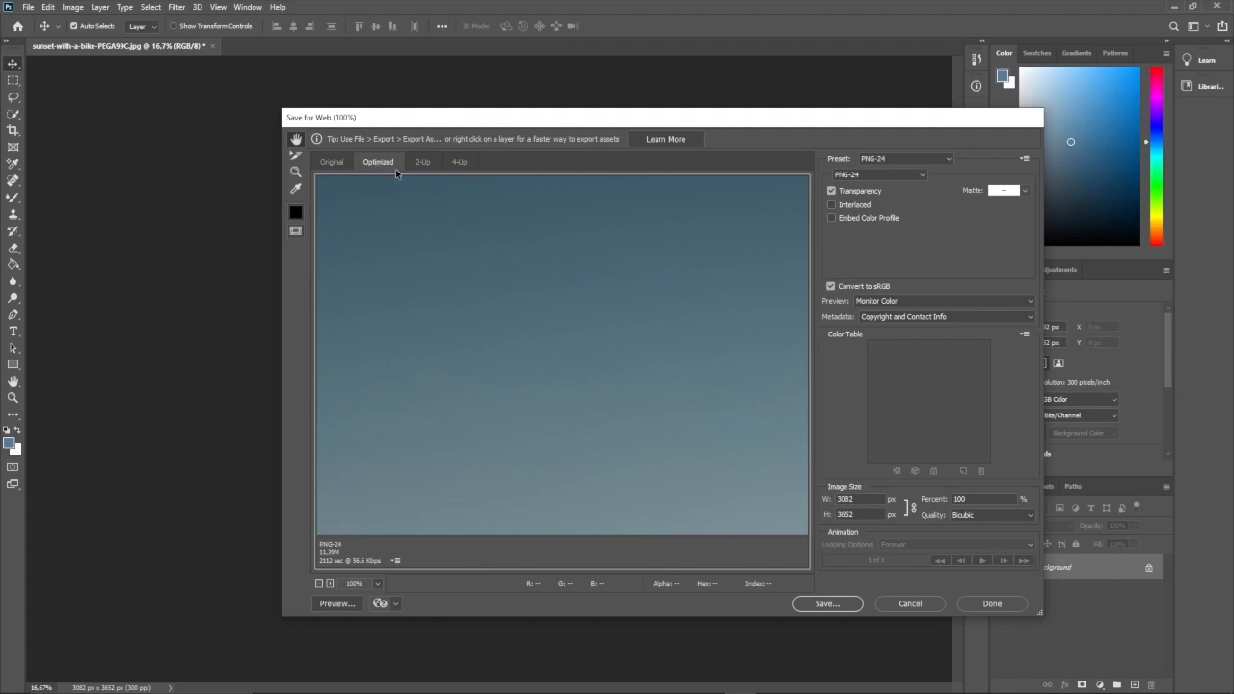
{"action": "left_click", "coordinate": [862, 176]}
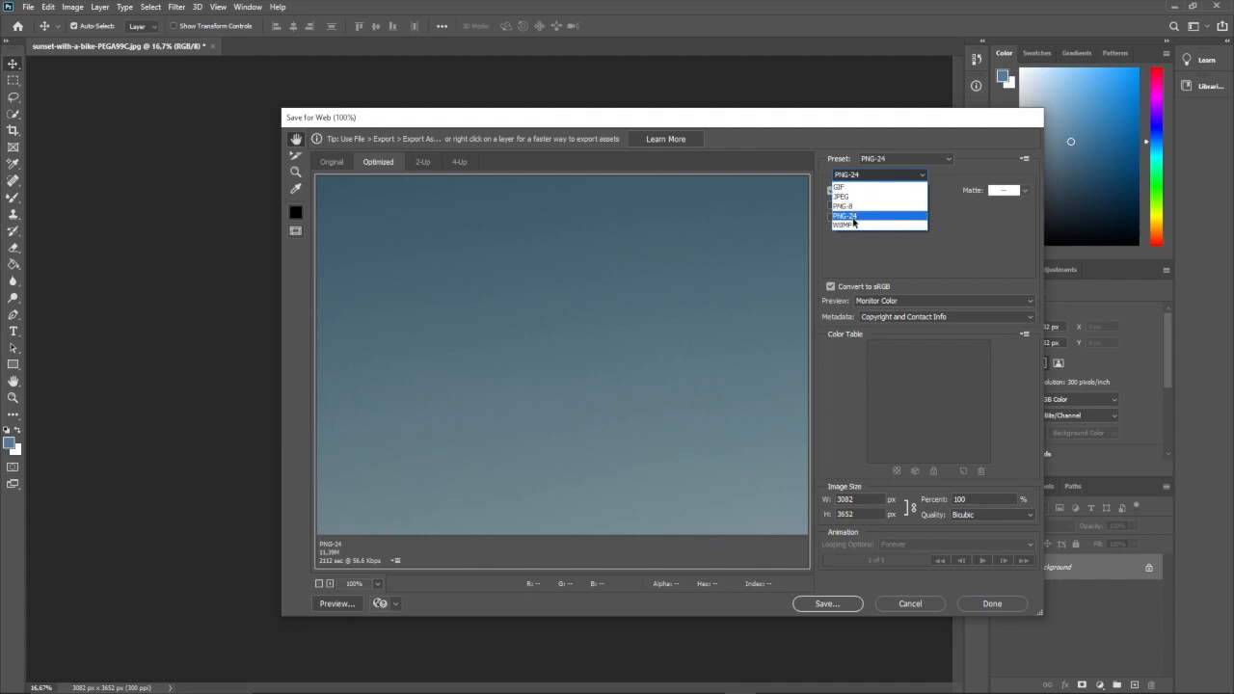
{"action": "left_click", "coordinate": [866, 267]}
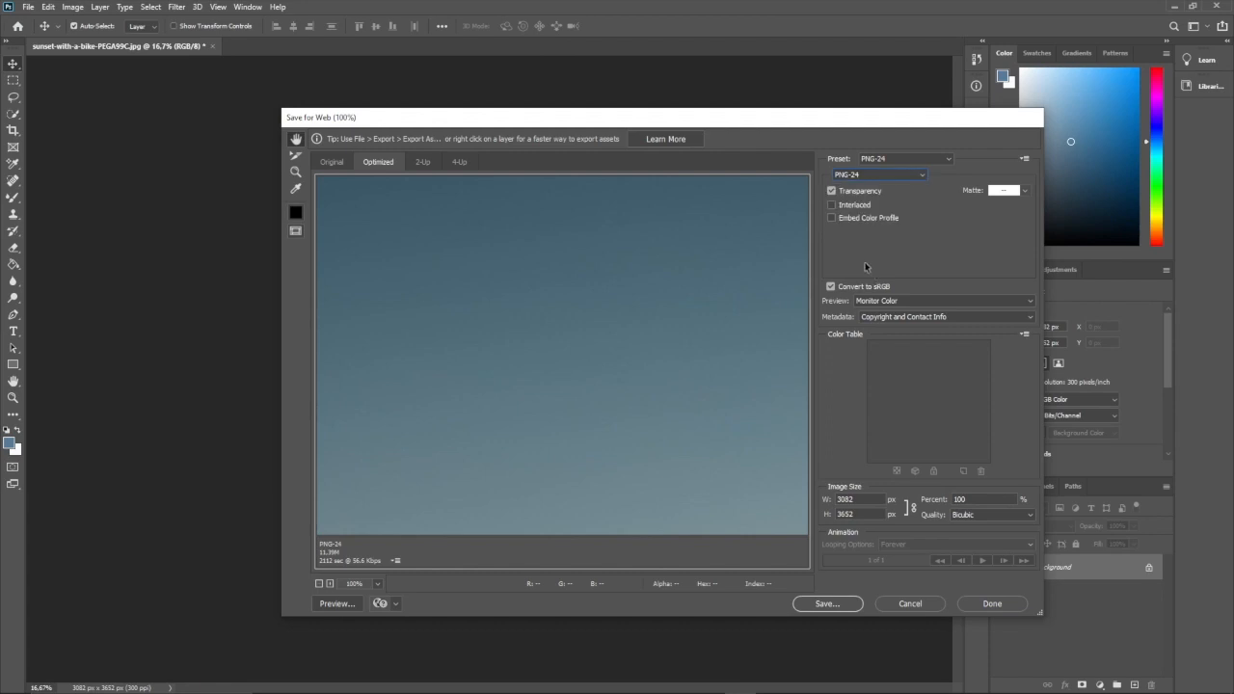
{"action": "left_click", "coordinate": [865, 176]}
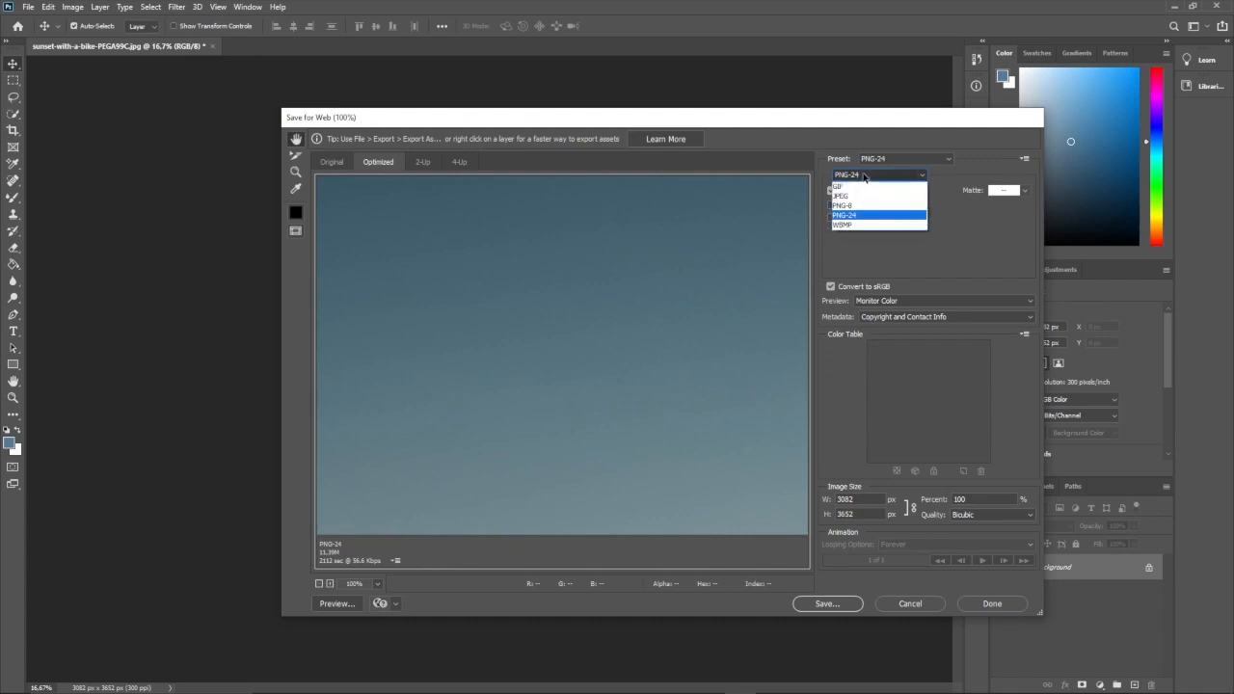
{"action": "left_click", "coordinate": [839, 197]}
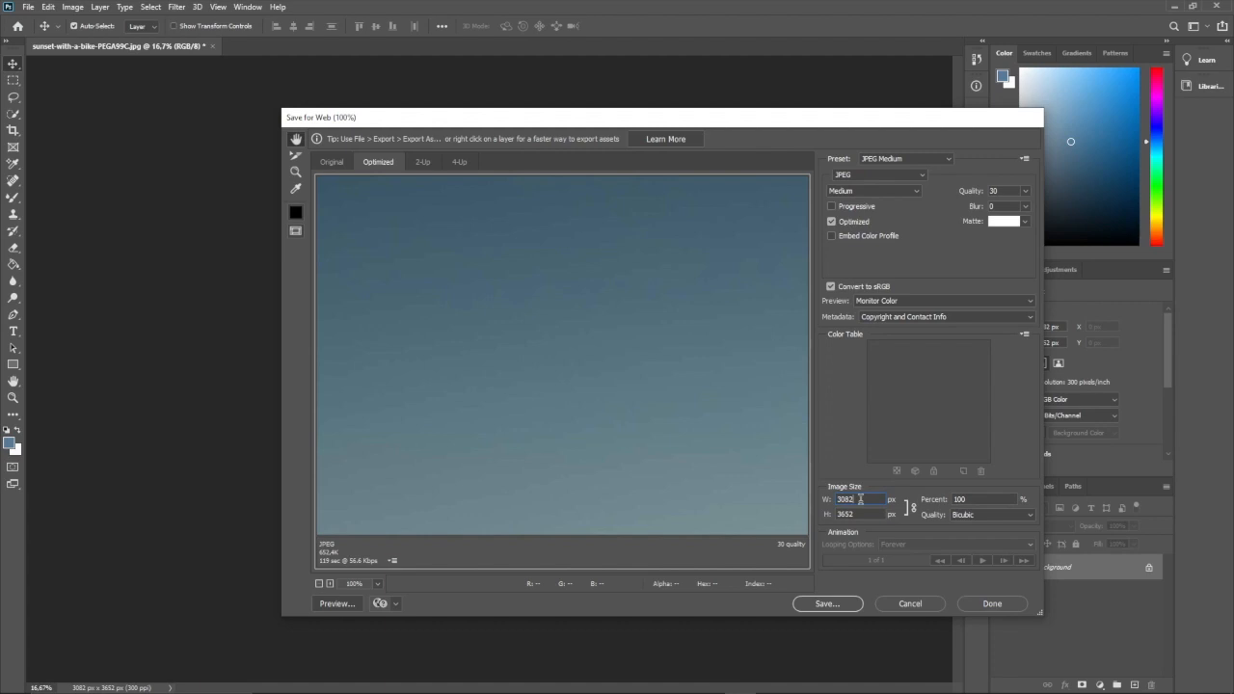
Set the width of the exported image to 700 px.
{"action": "double_click", "coordinate": [862, 499]}
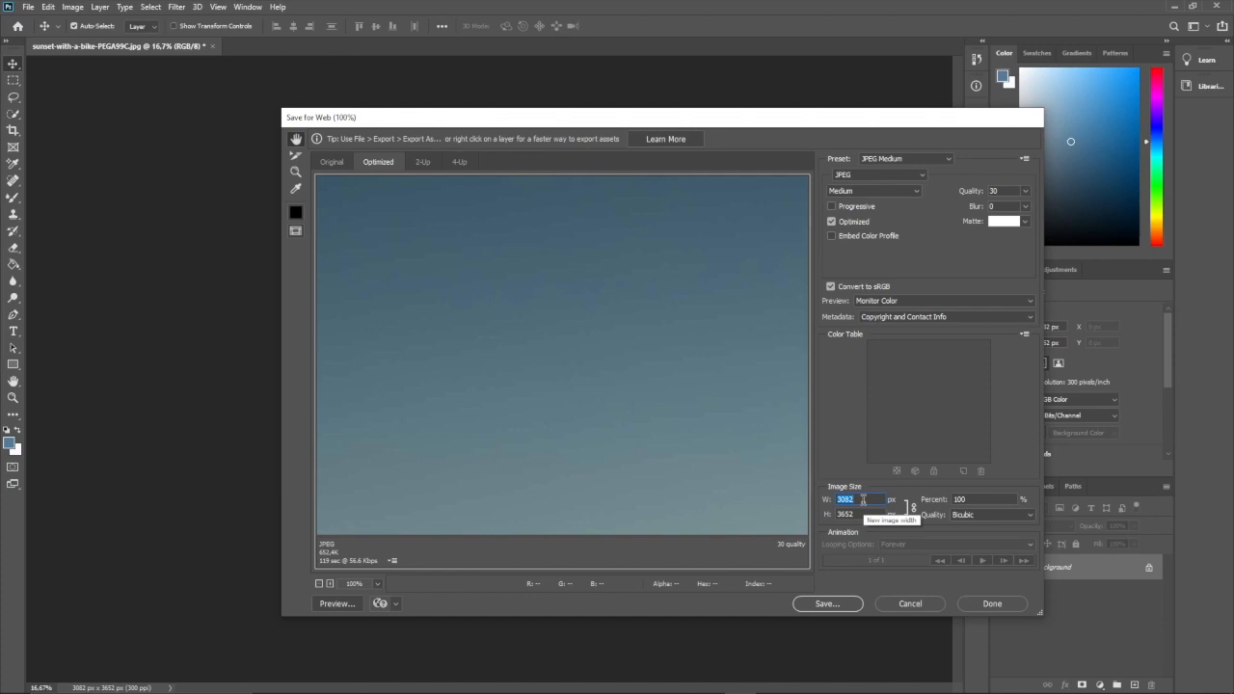
{"action": "type", "text": "700"}
{"action": "left_click", "coordinate": [854, 515]}
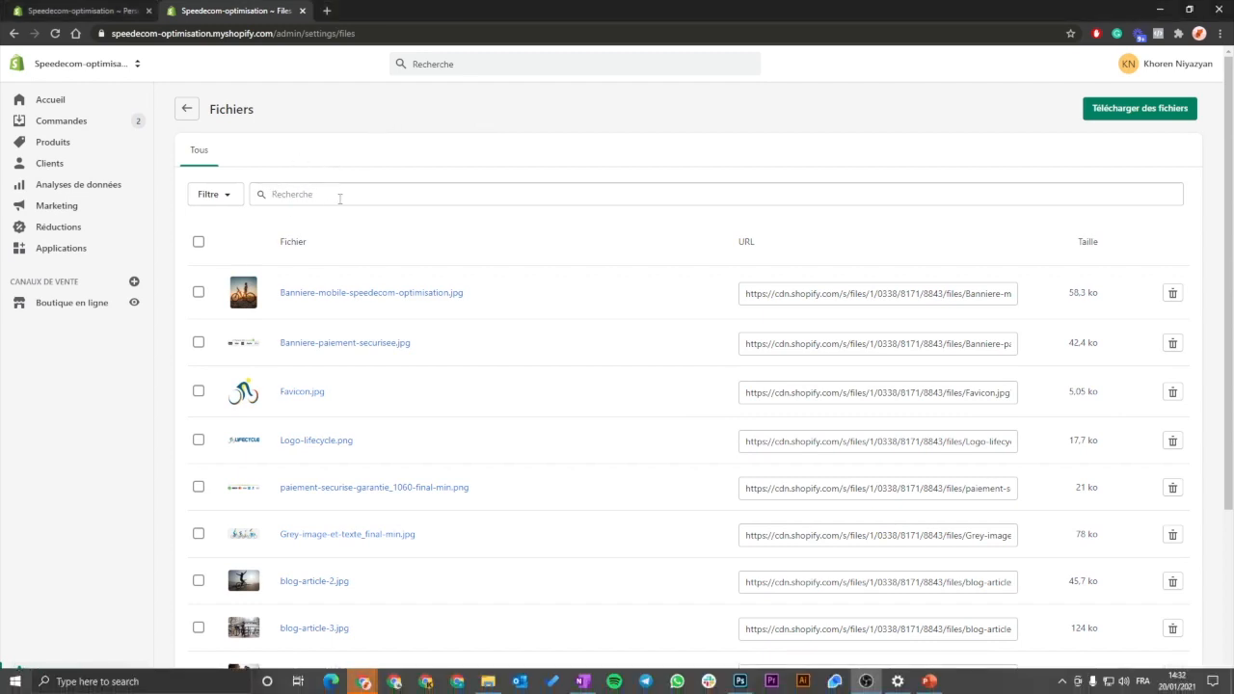
Look through the store's uploaded files and open the JPEG compression site compressjpeg.com/fr/ in a new browser tab.
{"action": "scroll", "coordinate": [383, 268], "scroll_direction": "down", "scroll_amount": 3}
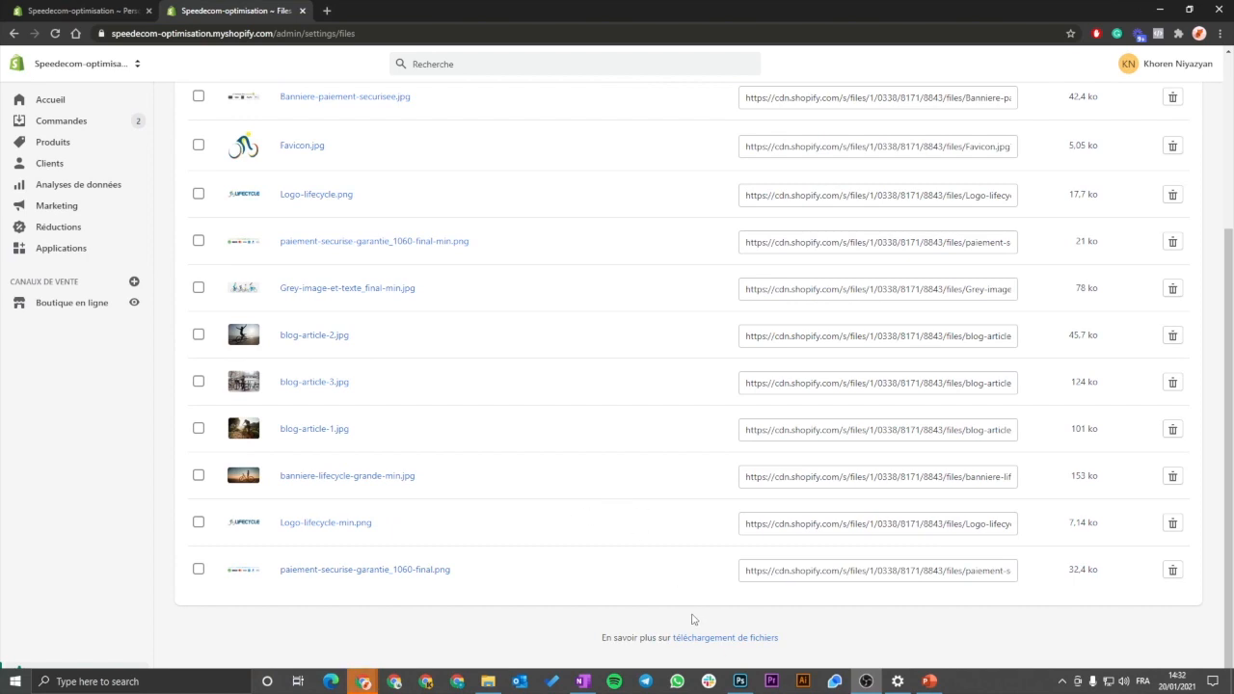
{"action": "scroll", "coordinate": [574, 579], "scroll_direction": "up", "scroll_amount": 2}
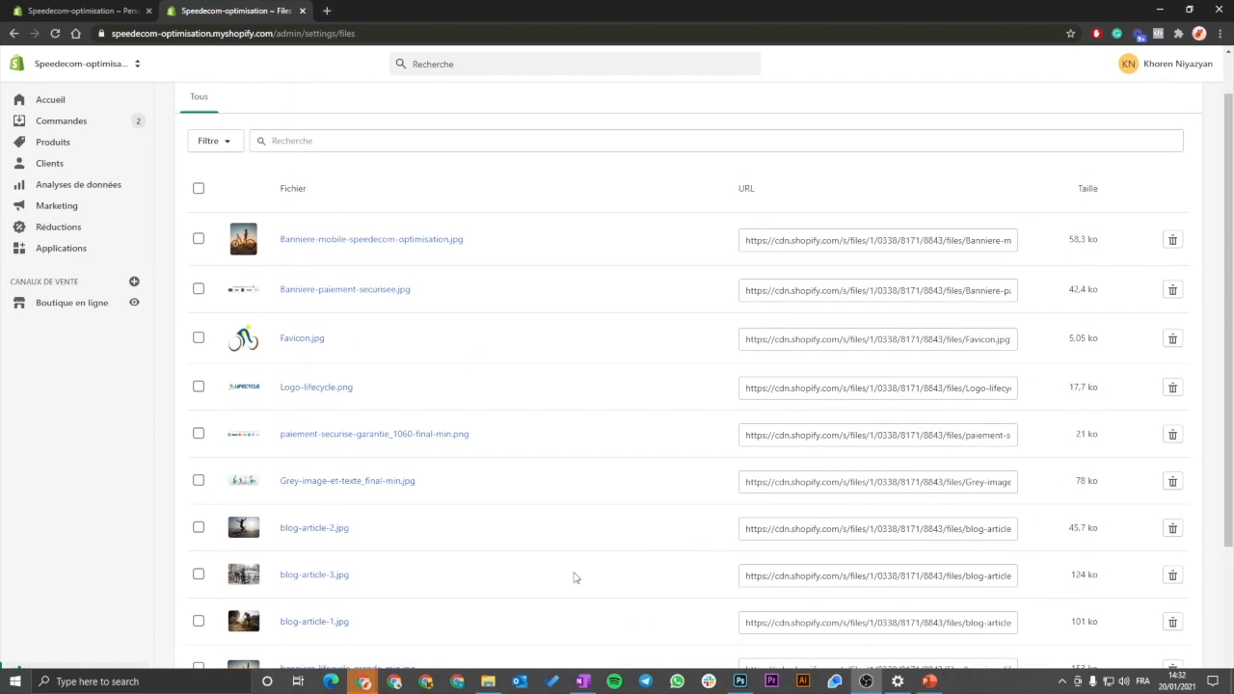
{"action": "scroll", "coordinate": [574, 578], "scroll_direction": "up", "scroll_amount": 1}
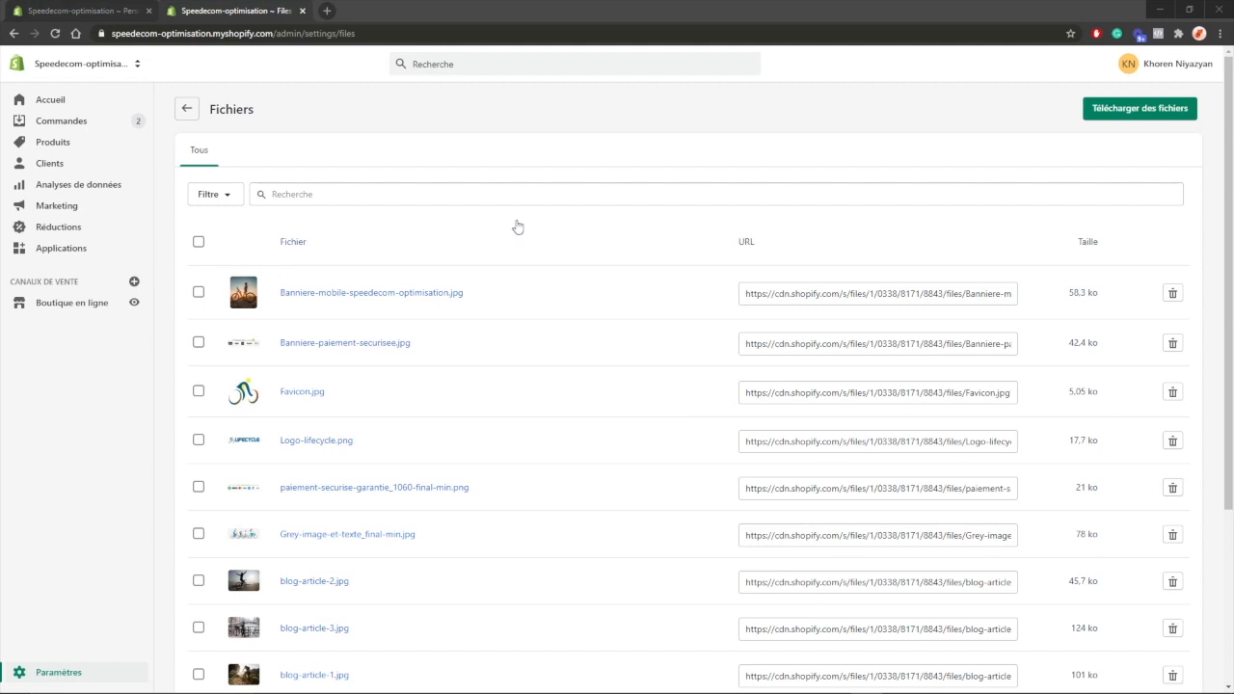
{"action": "left_click", "coordinate": [328, 9]}
{"action": "type", "text": "compressjpeg.com/fr/"}
{"action": "key", "text": "Return"}
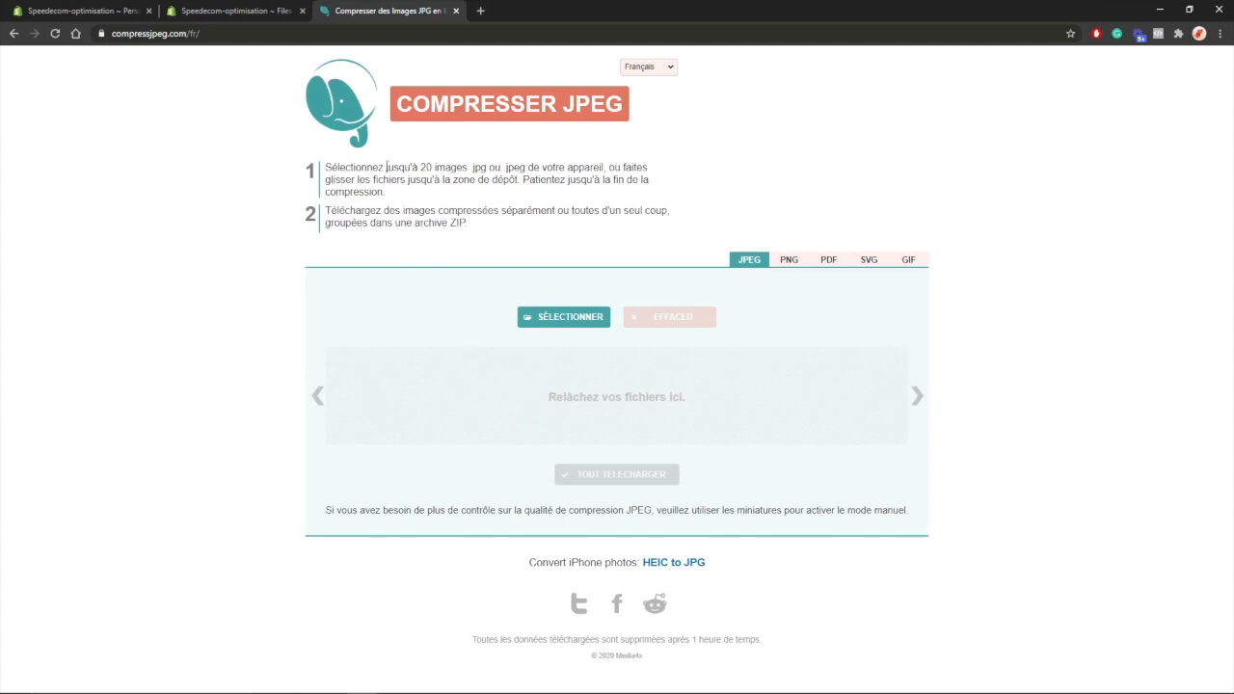
In the theme editor, assign the portrait bike banner from the library as the La Vision lifecycle slide's mobile image and save the theme.
{"action": "left_click", "coordinate": [266, 9]}
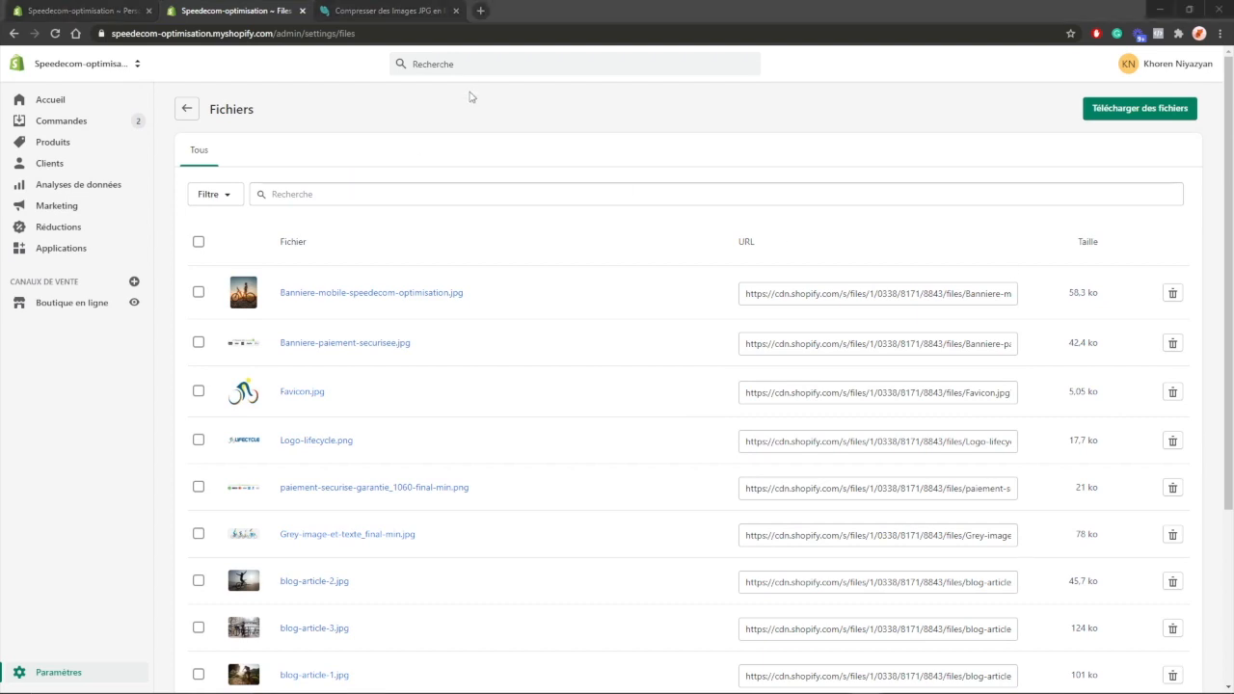
{"action": "key", "text": "ctrl+shift+Tab"}
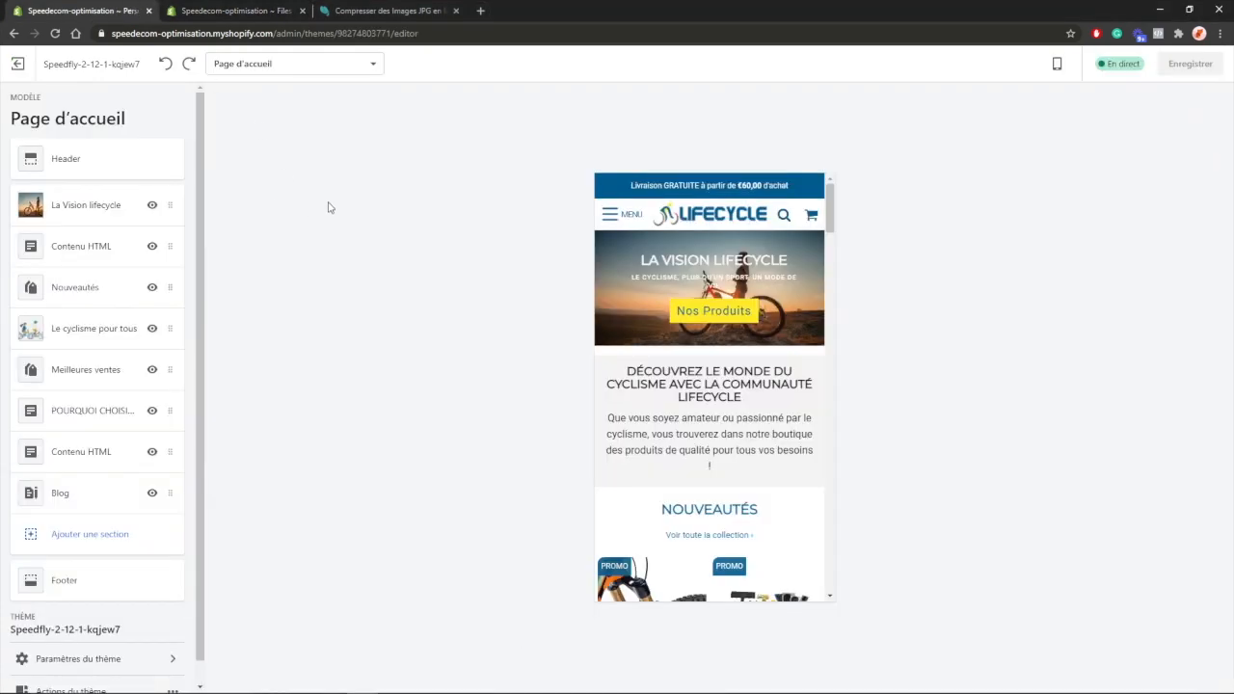
{"action": "left_click", "coordinate": [92, 205]}
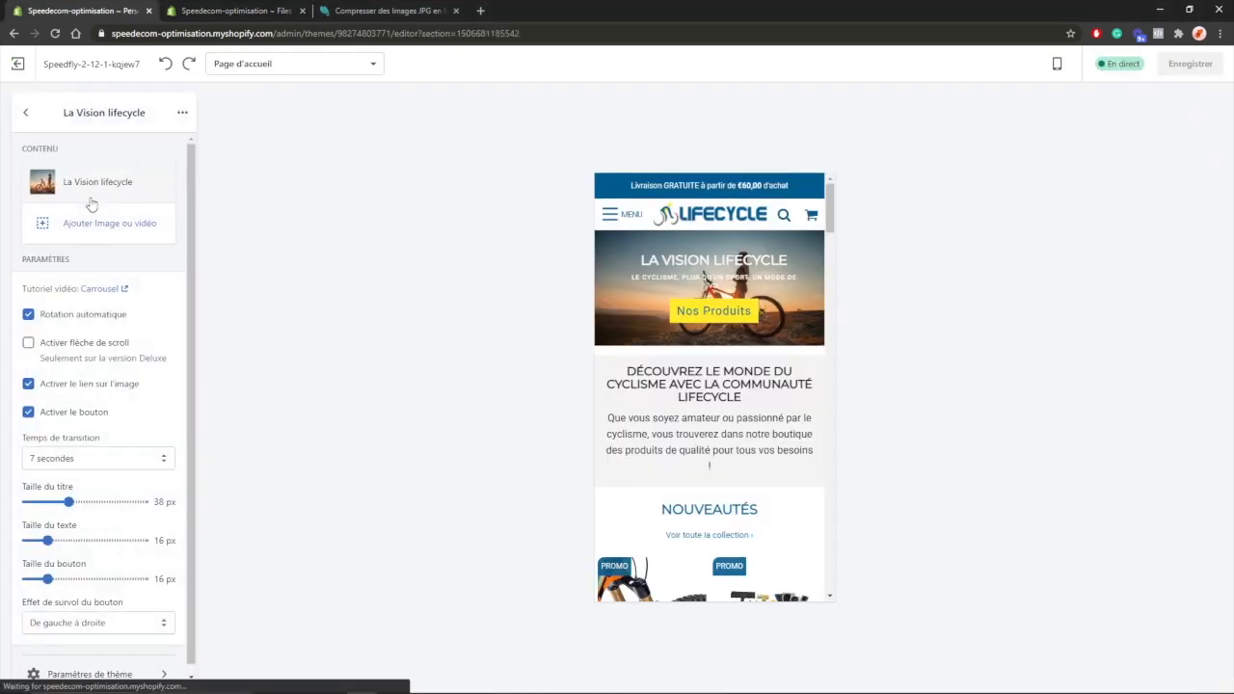
{"action": "left_click", "coordinate": [87, 198]}
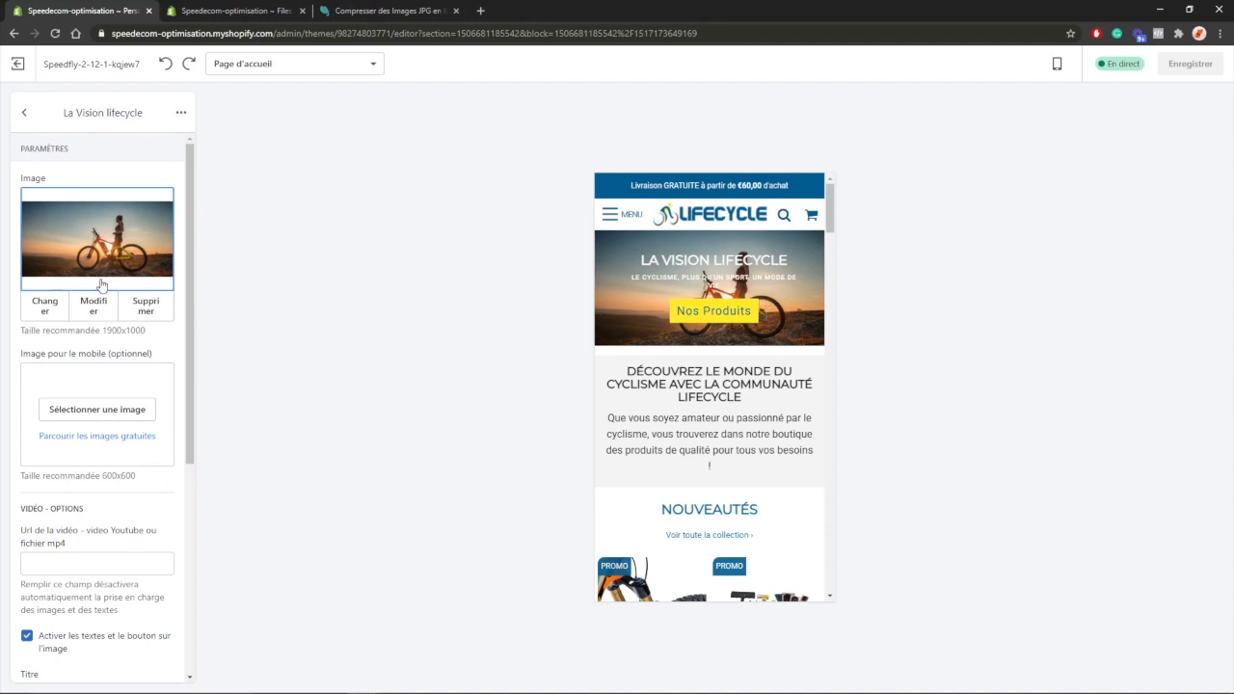
{"action": "left_click", "coordinate": [73, 415]}
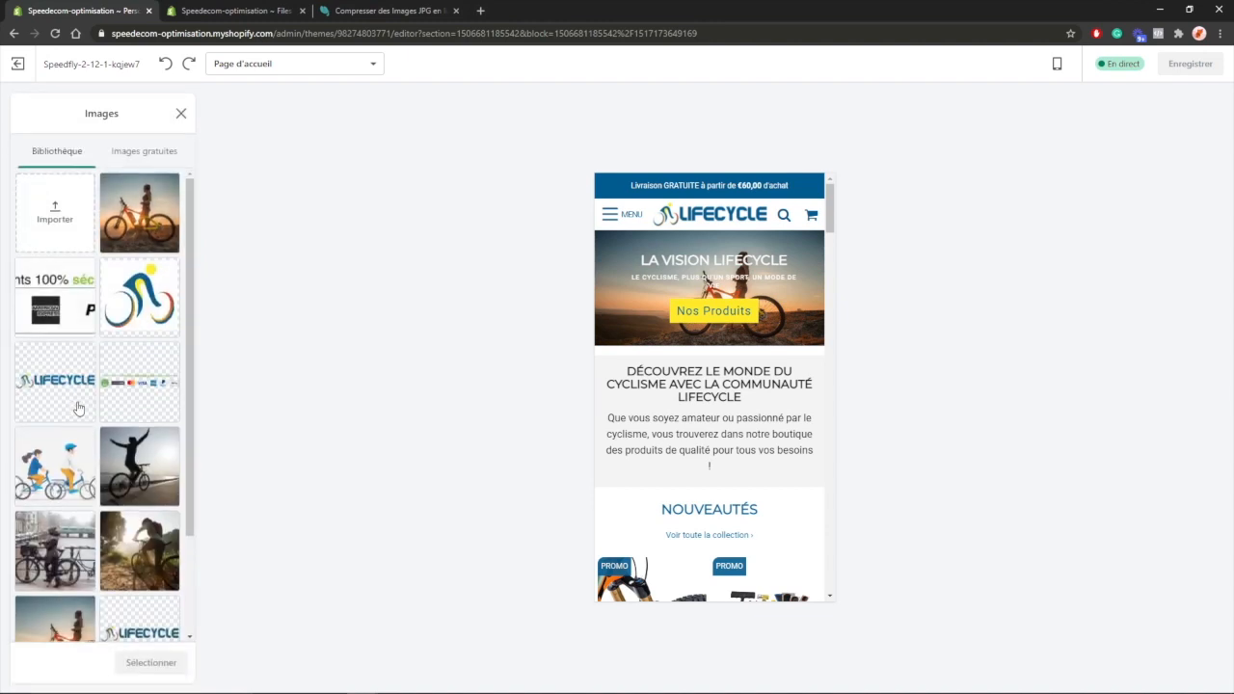
{"action": "left_click", "coordinate": [128, 231]}
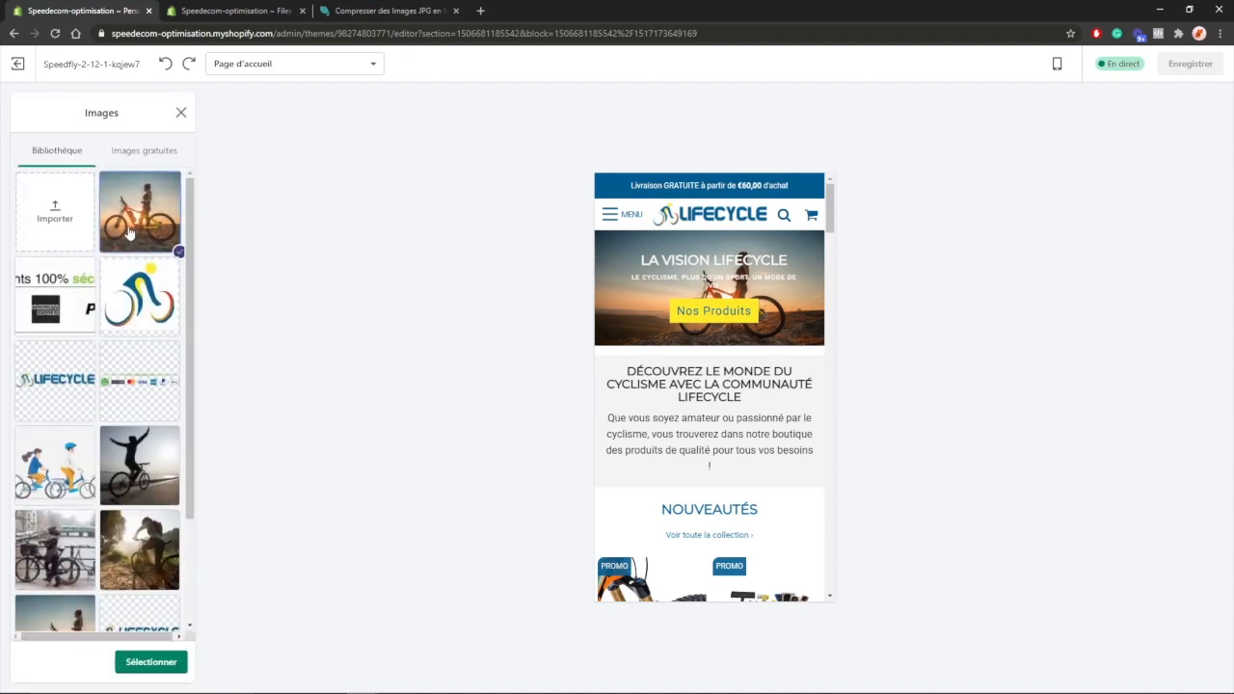
{"action": "left_click", "coordinate": [151, 662]}
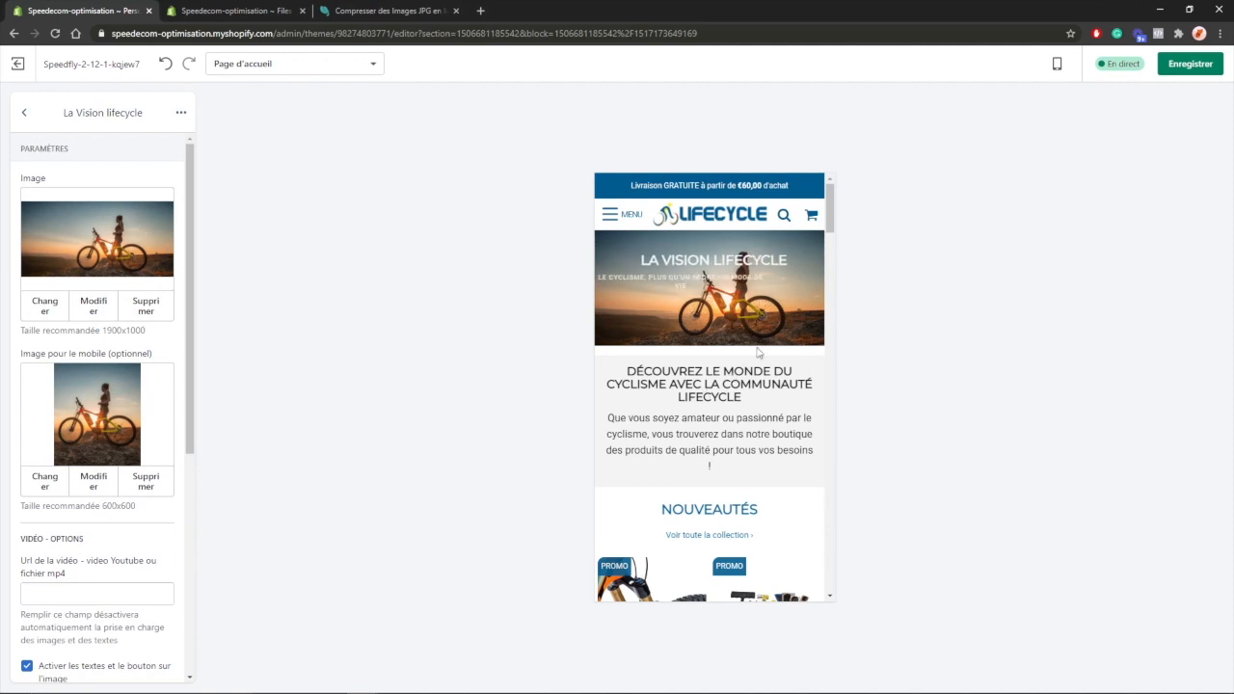
{"action": "left_click", "coordinate": [1188, 63]}
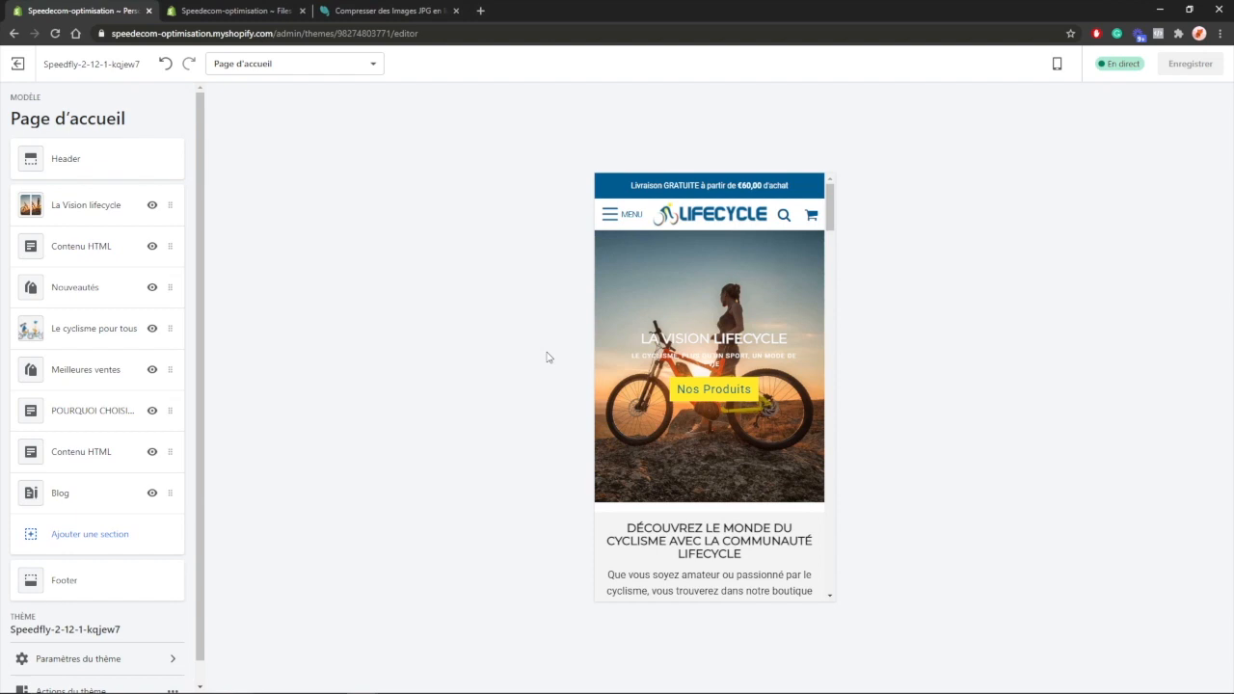
Open the store's installed applications in a new browser tab and launch Speed Ecom App.
{"action": "left_click", "coordinate": [232, 8]}
{"action": "right_click", "coordinate": [85, 248]}
{"action": "left_click", "coordinate": [135, 253]}
{"action": "left_click", "coordinate": [402, 13]}
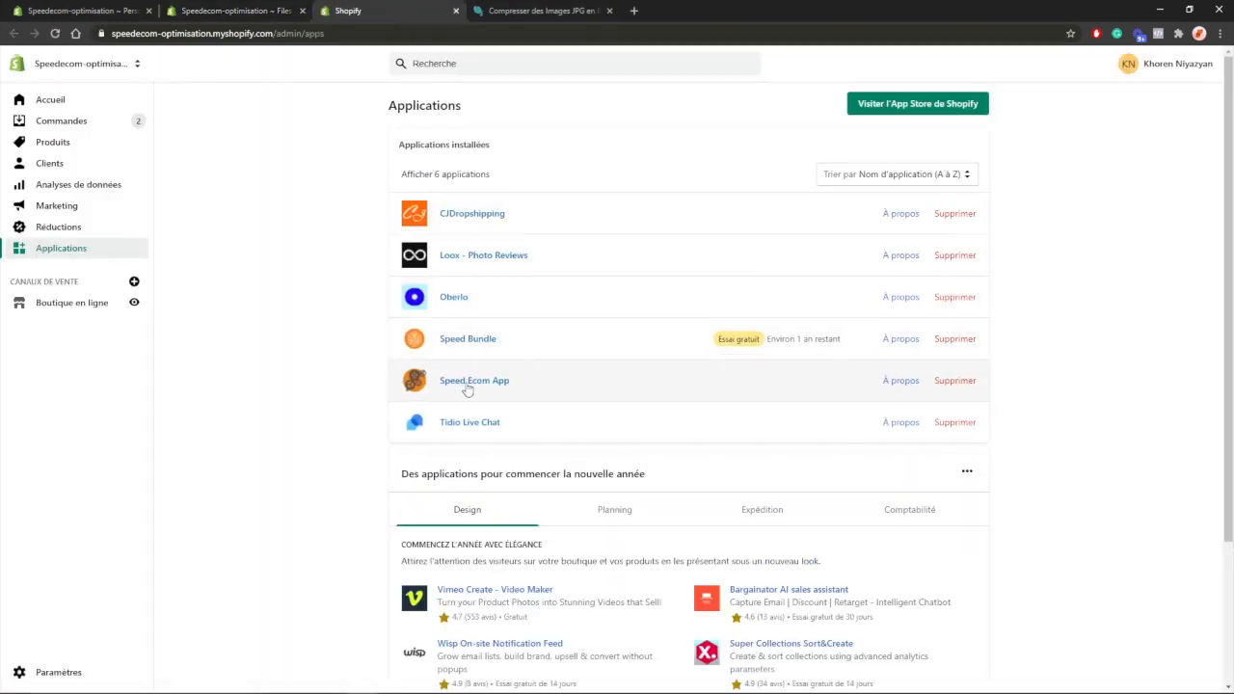
{"action": "left_click", "coordinate": [467, 385]}
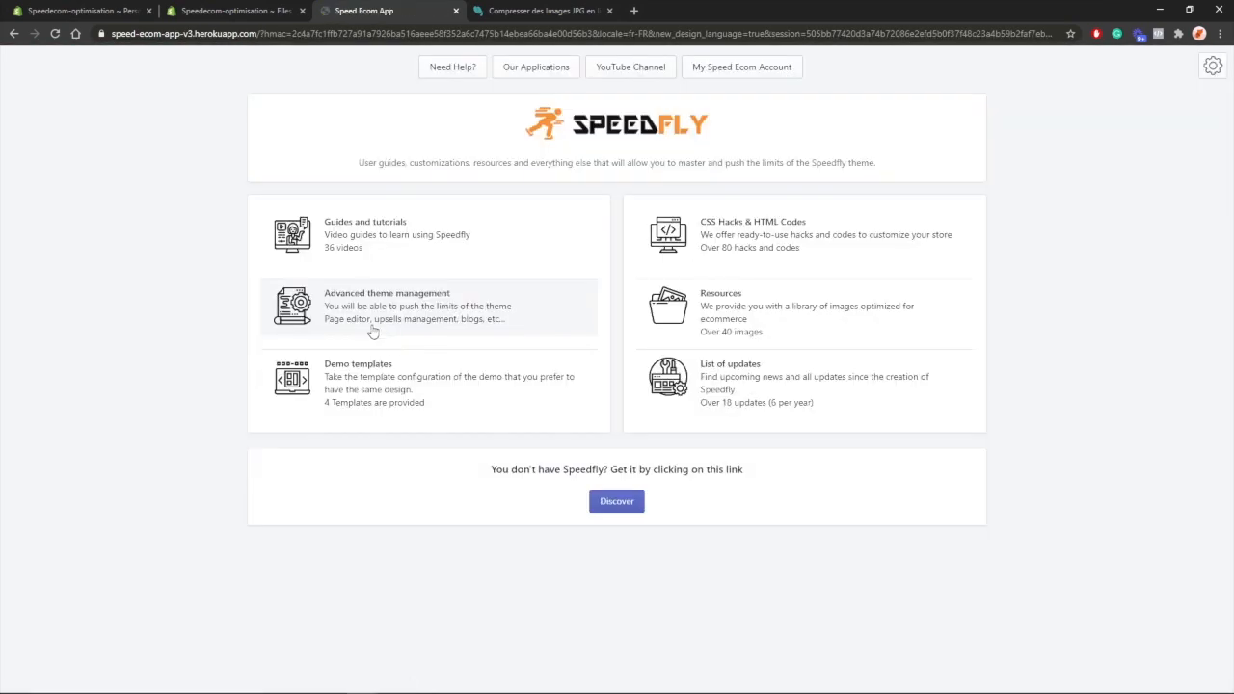
{"action": "left_click", "coordinate": [373, 329]}
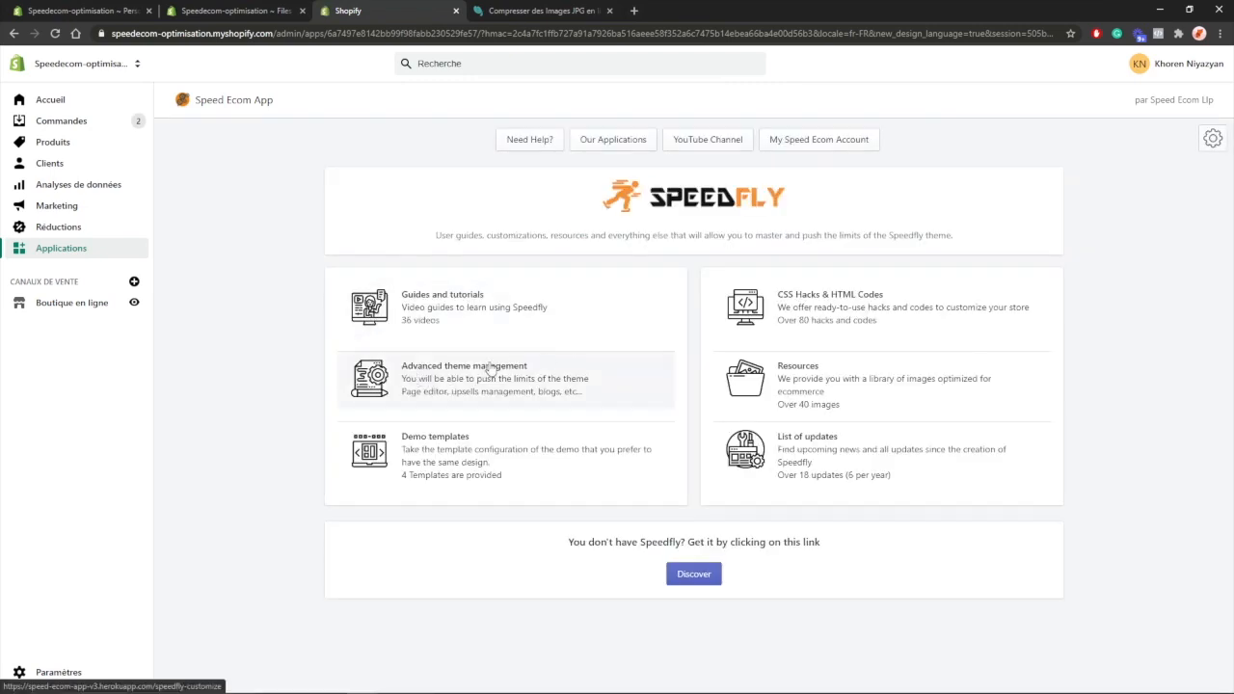
Change the Speed Ecom App's language to French in its settings and apply the update.
{"action": "left_click", "coordinate": [1213, 138]}
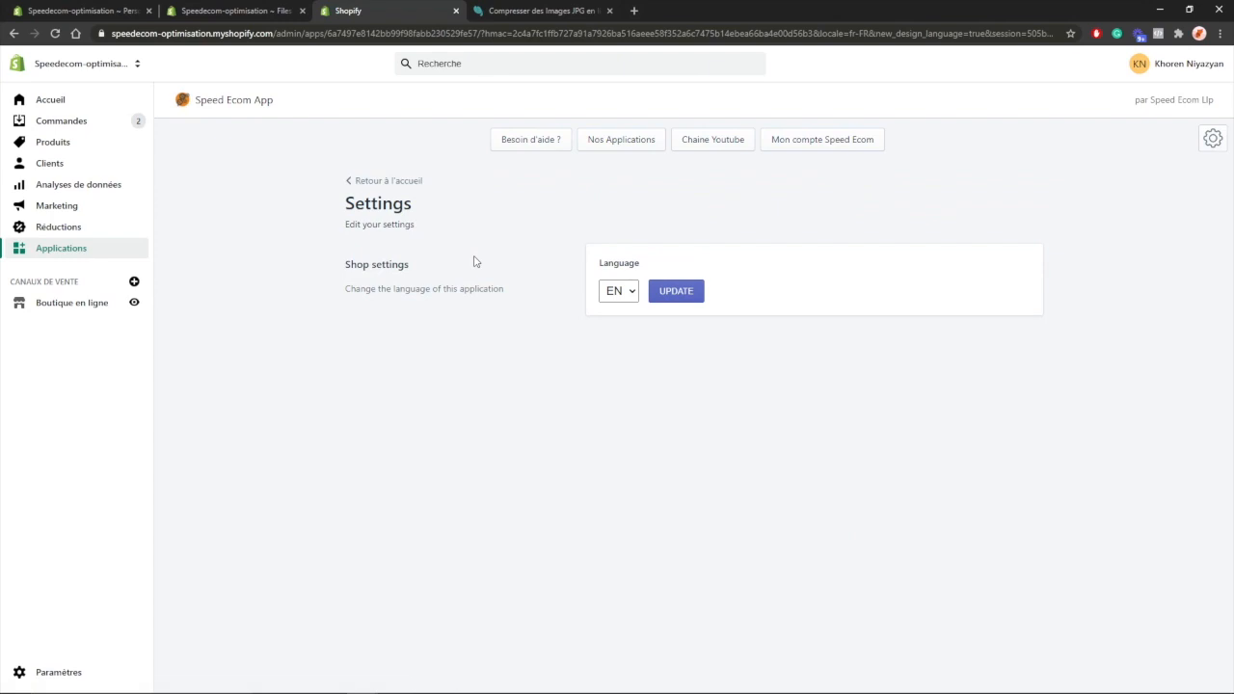
{"action": "left_click", "coordinate": [617, 292]}
{"action": "left_click", "coordinate": [614, 324]}
{"action": "left_click", "coordinate": [674, 294]}
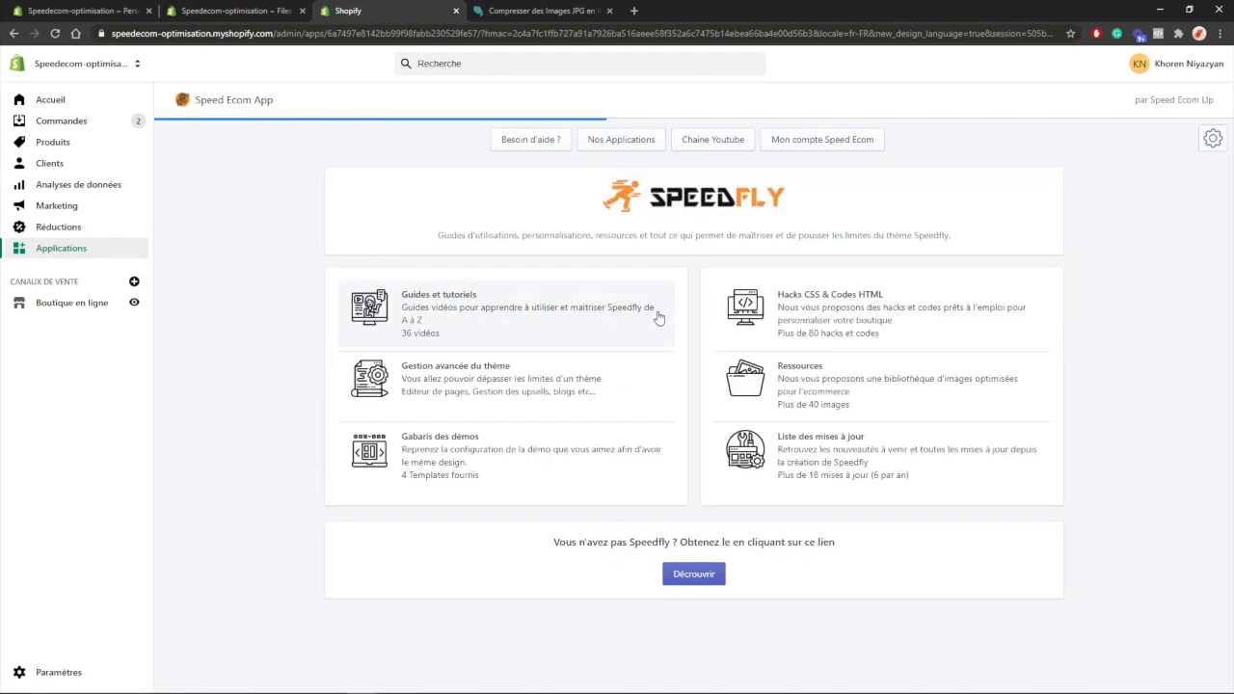
In the advanced theme management, go to the collections management and open the Sous le header bulk editor for the collections.
{"action": "left_click", "coordinate": [356, 390]}
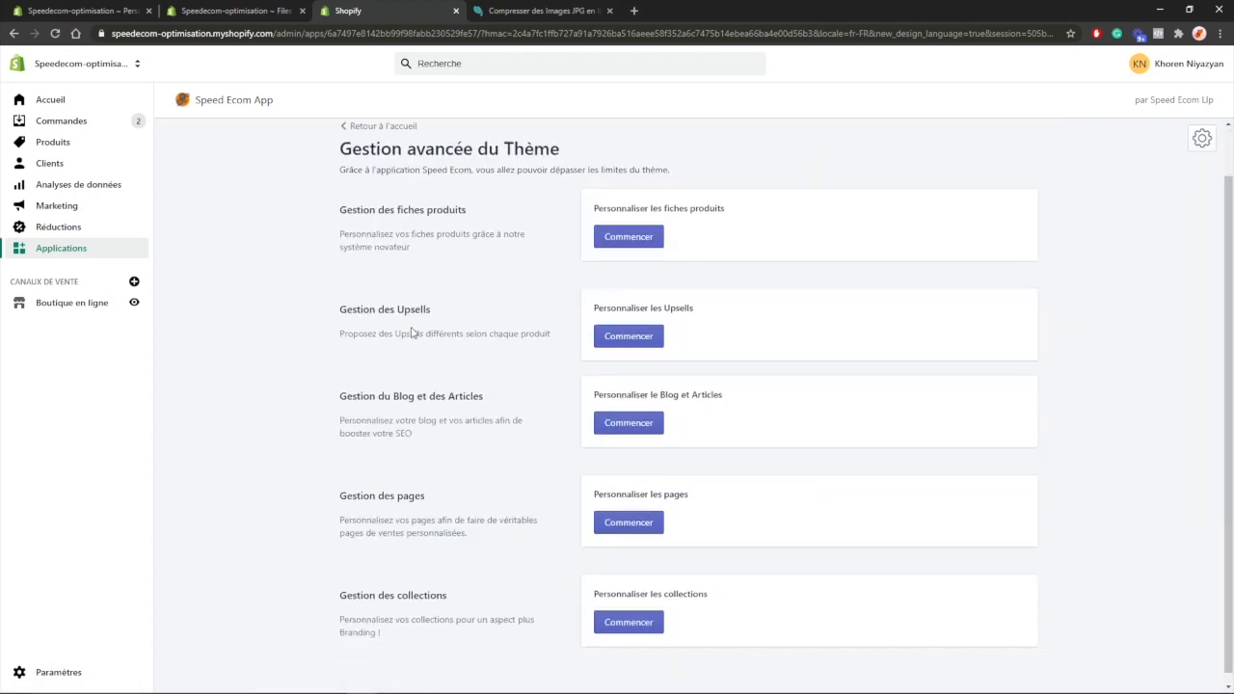
{"action": "scroll", "coordinate": [407, 334], "scroll_direction": "down", "scroll_amount": 2}
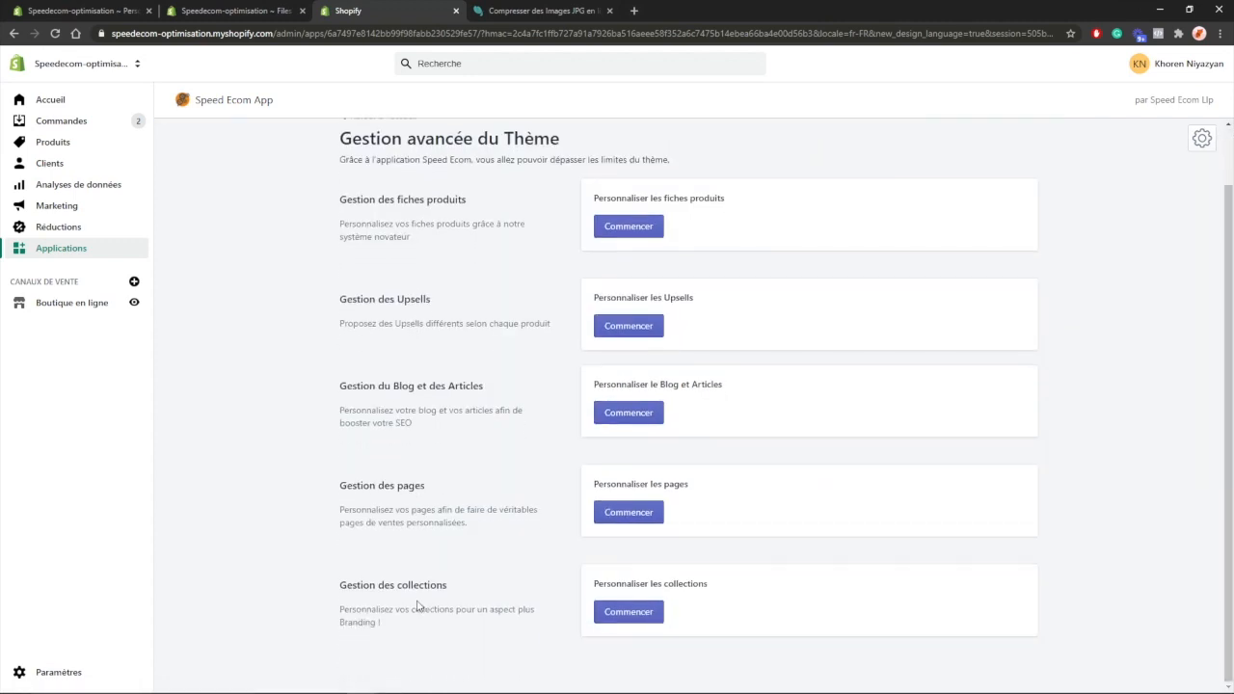
{"action": "left_click", "coordinate": [619, 613]}
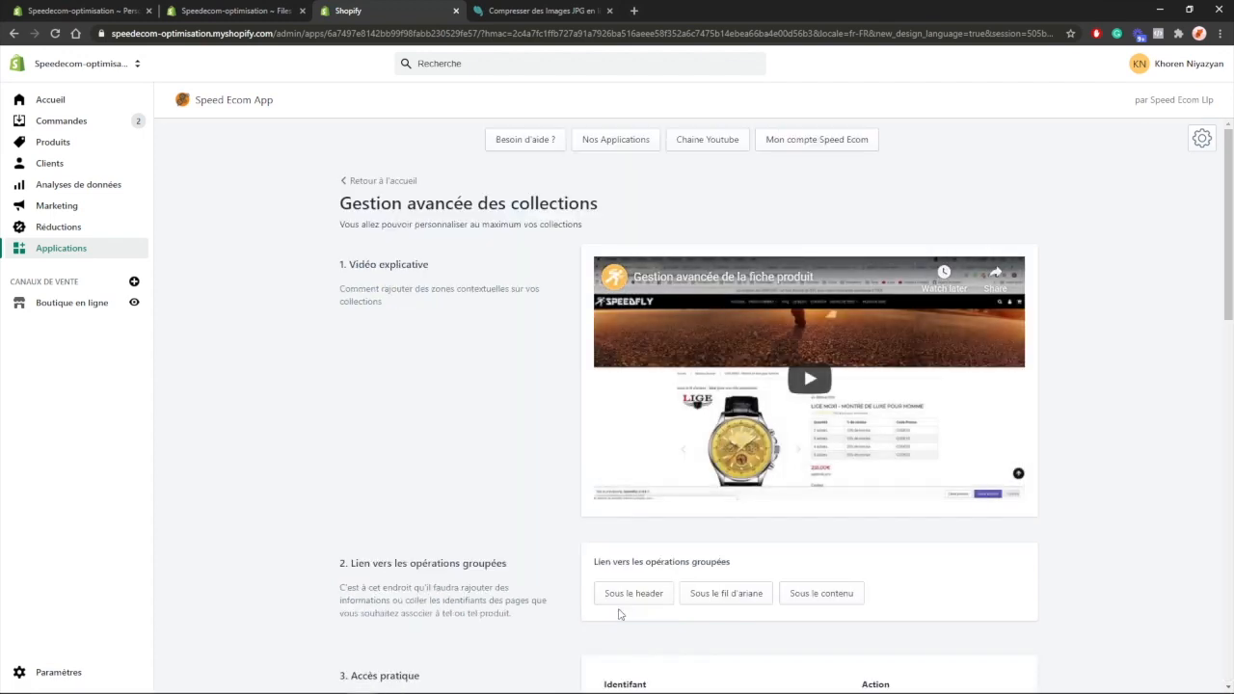
{"action": "scroll", "coordinate": [620, 613], "scroll_direction": "down", "scroll_amount": 2}
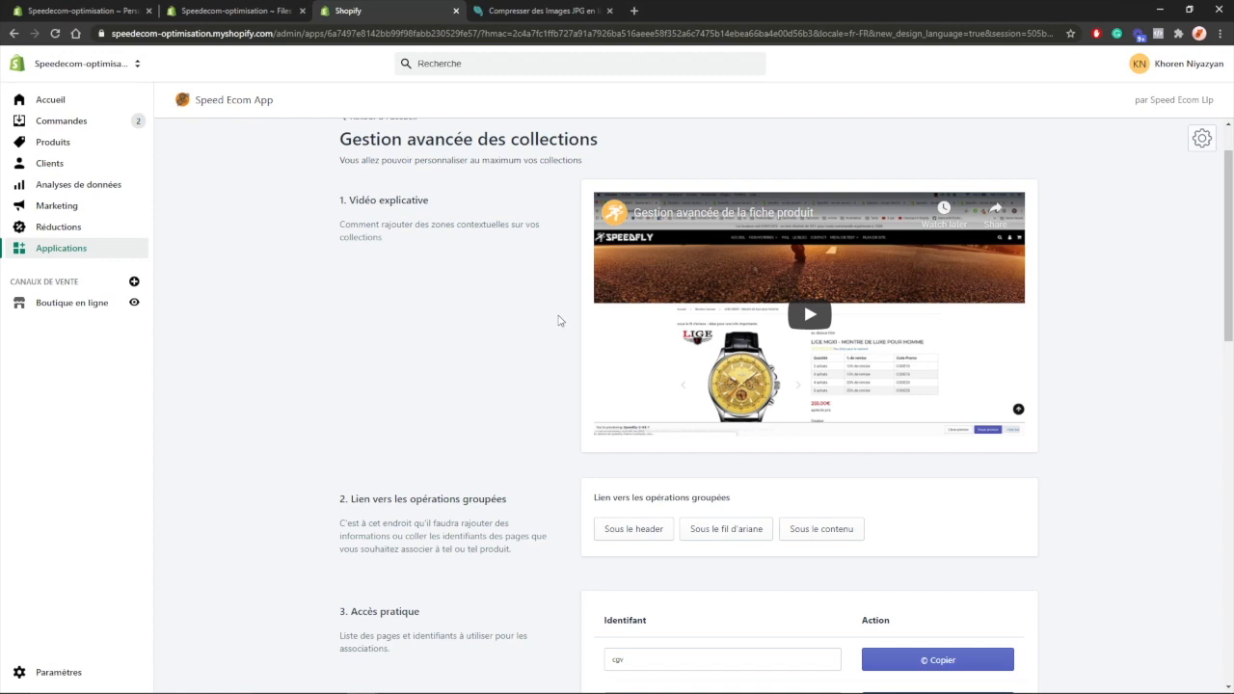
{"action": "scroll", "coordinate": [498, 308], "scroll_direction": "down", "scroll_amount": 1}
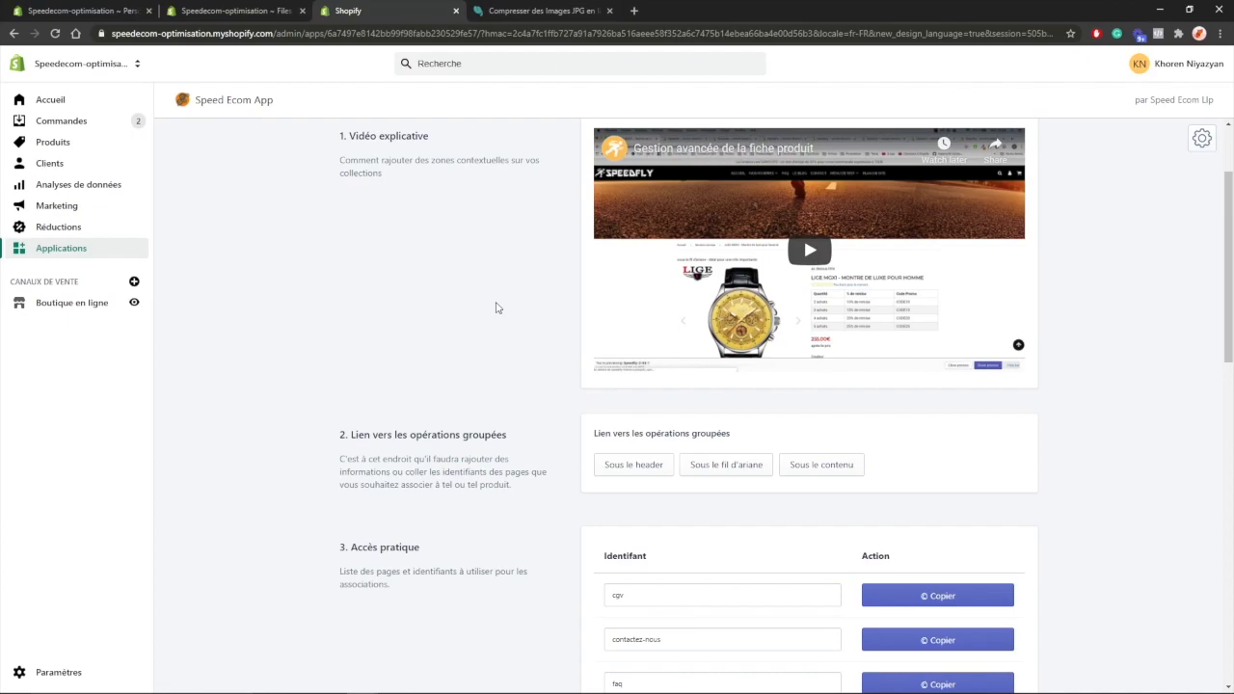
{"action": "scroll", "coordinate": [497, 308], "scroll_direction": "down", "scroll_amount": 1}
{"action": "left_click", "coordinate": [612, 400]}
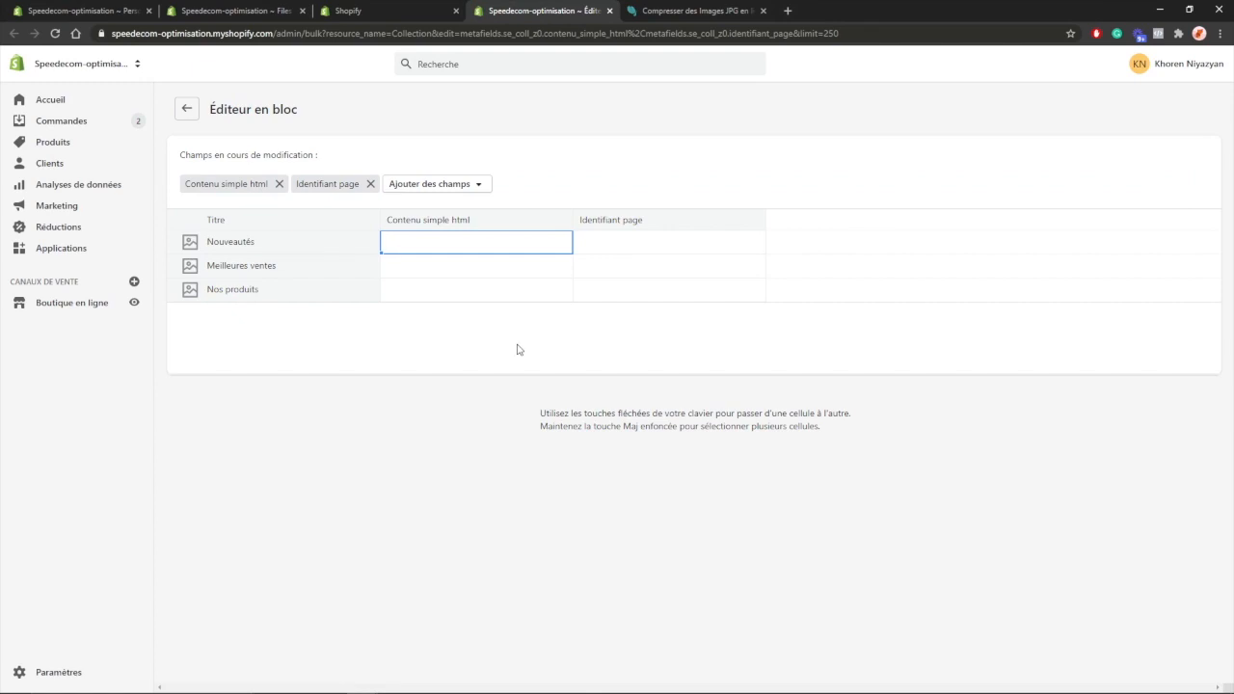
Copy the Image code from Speed Ecom App's useful HTML codes into the Meilleures ventes collection's Contenu simple html field.
{"action": "left_click", "coordinate": [349, 10]}
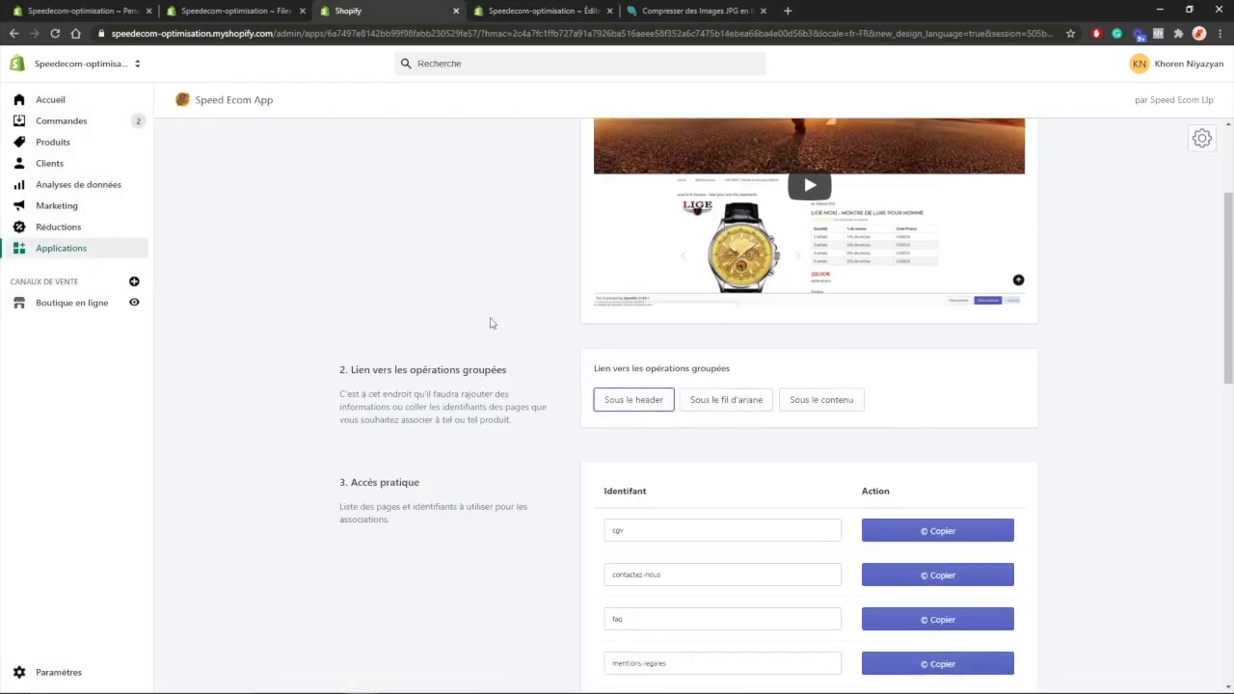
{"action": "scroll", "coordinate": [490, 323], "scroll_direction": "down", "scroll_amount": 5}
{"action": "scroll", "coordinate": [490, 323], "scroll_direction": "down", "scroll_amount": 1}
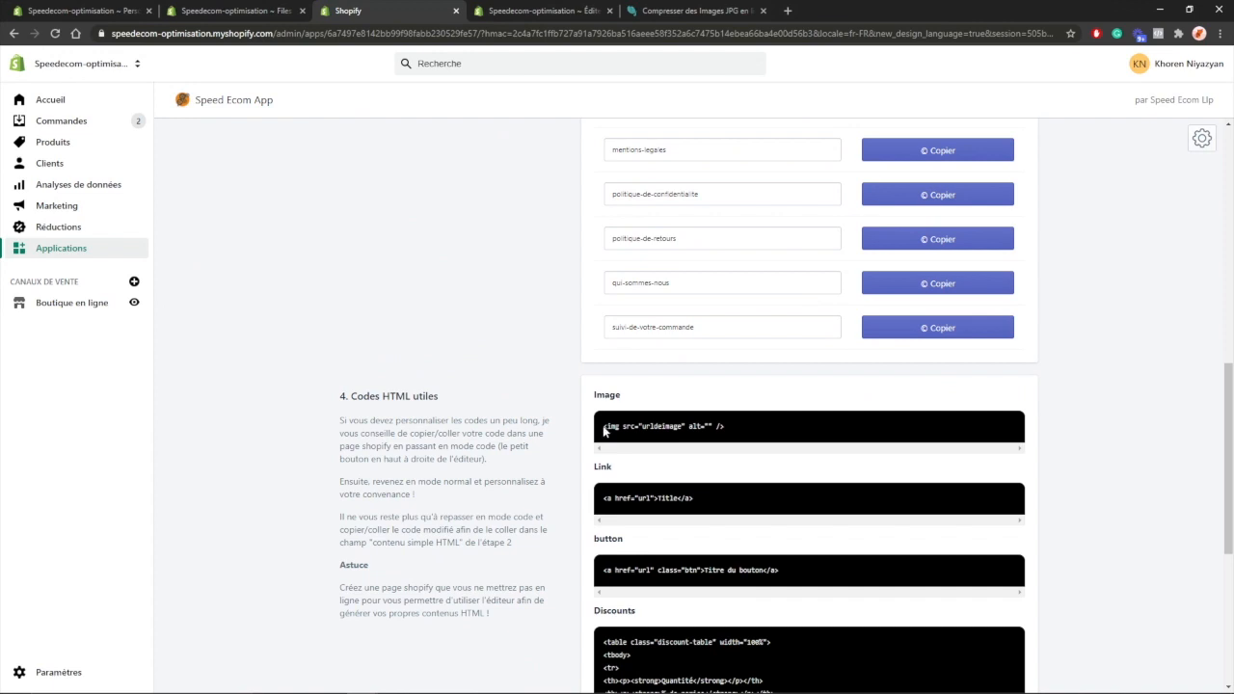
{"action": "left_click_drag", "start_coordinate": [605, 427], "coordinate": [730, 427]}
{"action": "key", "text": "ctrl+c"}
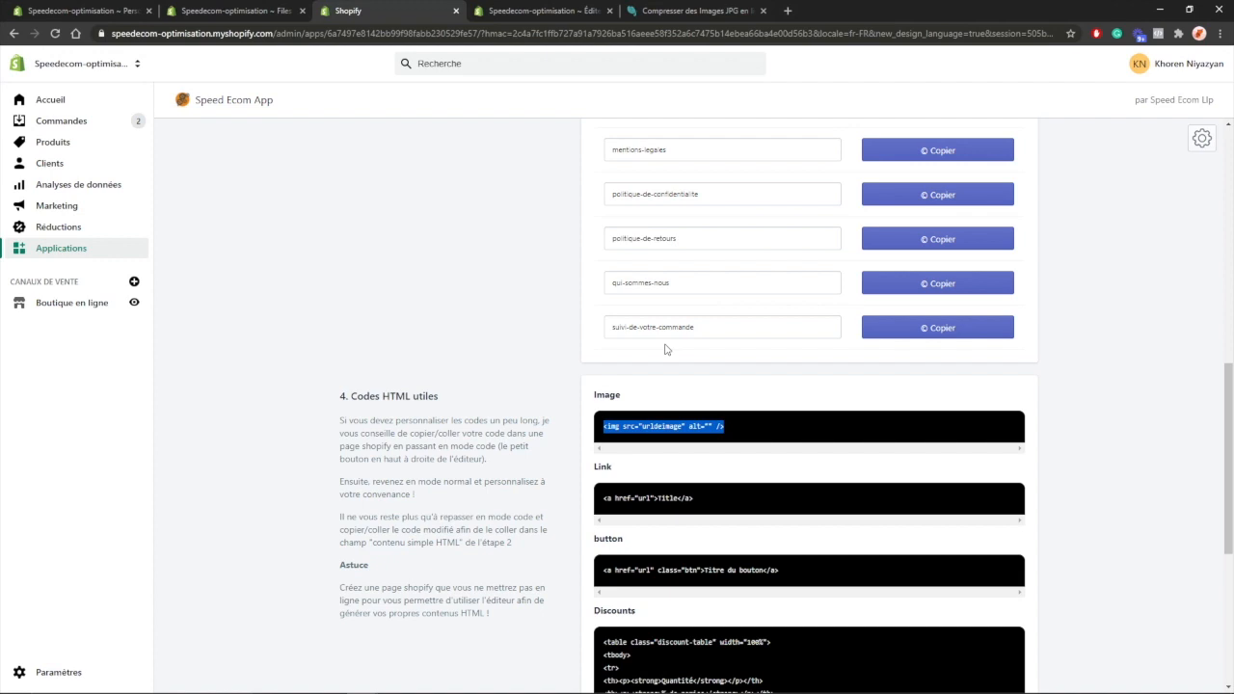
{"action": "left_click", "coordinate": [535, 10]}
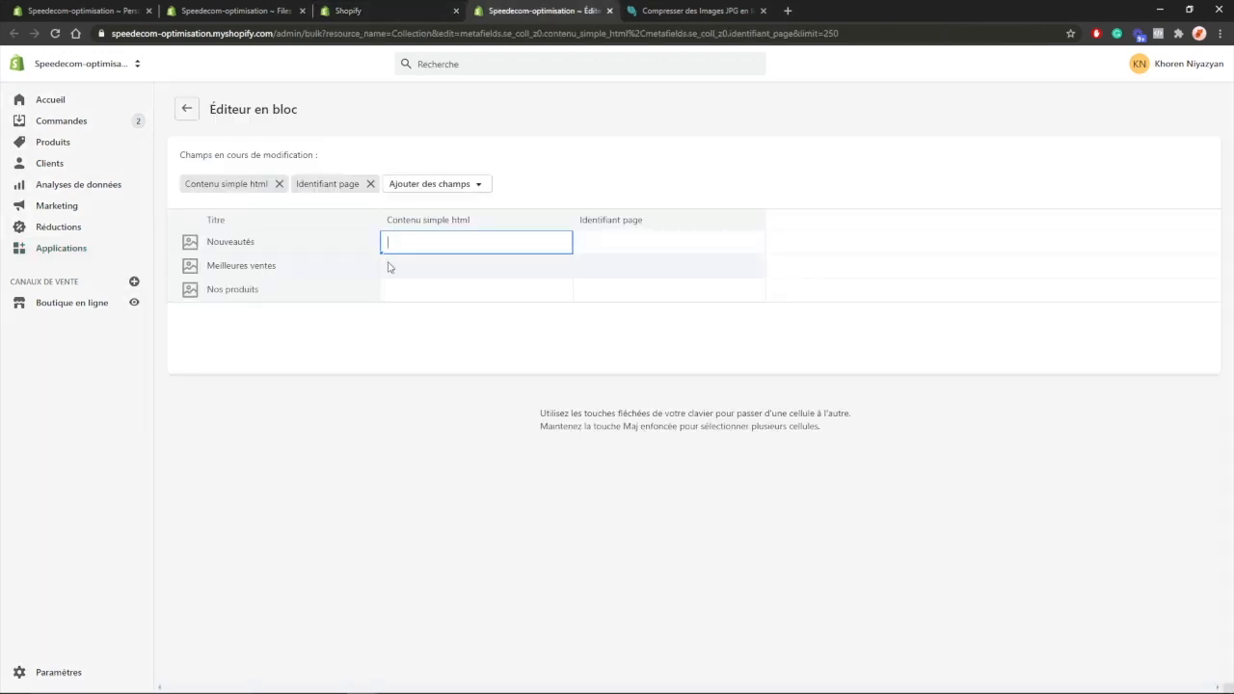
{"action": "left_click", "coordinate": [424, 267]}
{"action": "key", "text": "ctrl+v"}
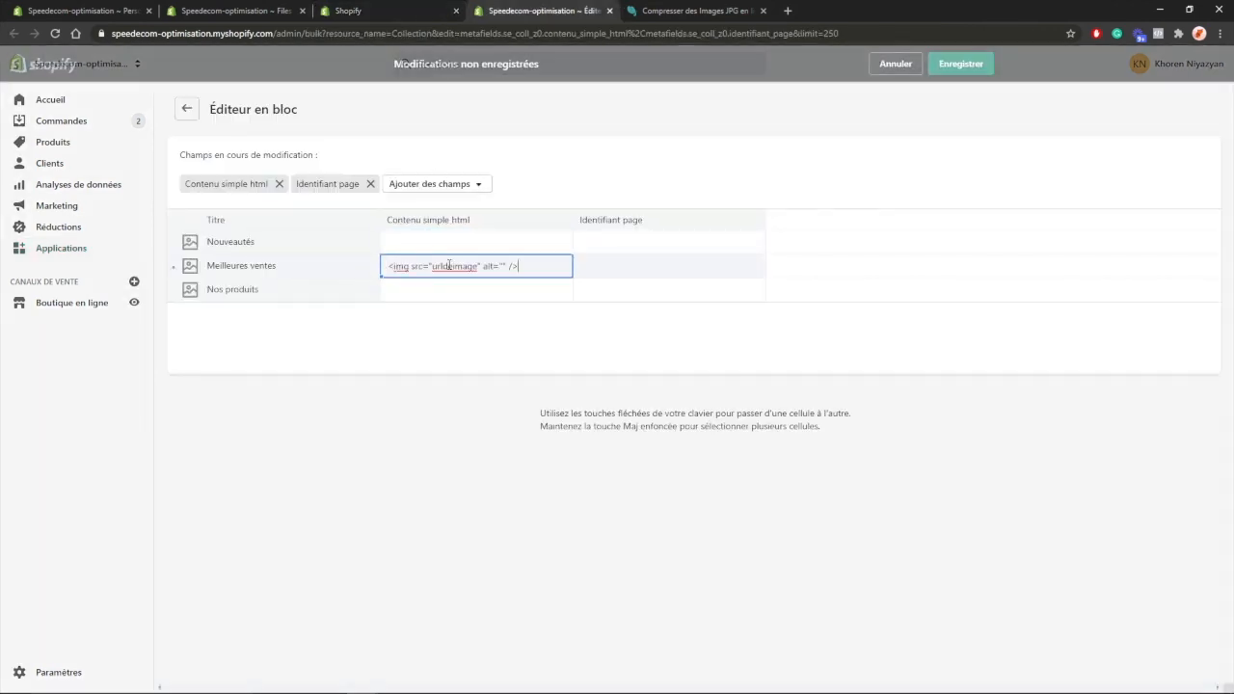
Replace the urldeimage placeholder in the Meilleures ventes code with the file URL of Banniere-mobile-speedecom-optimisation.jpg.
{"action": "left_click", "coordinate": [246, 7]}
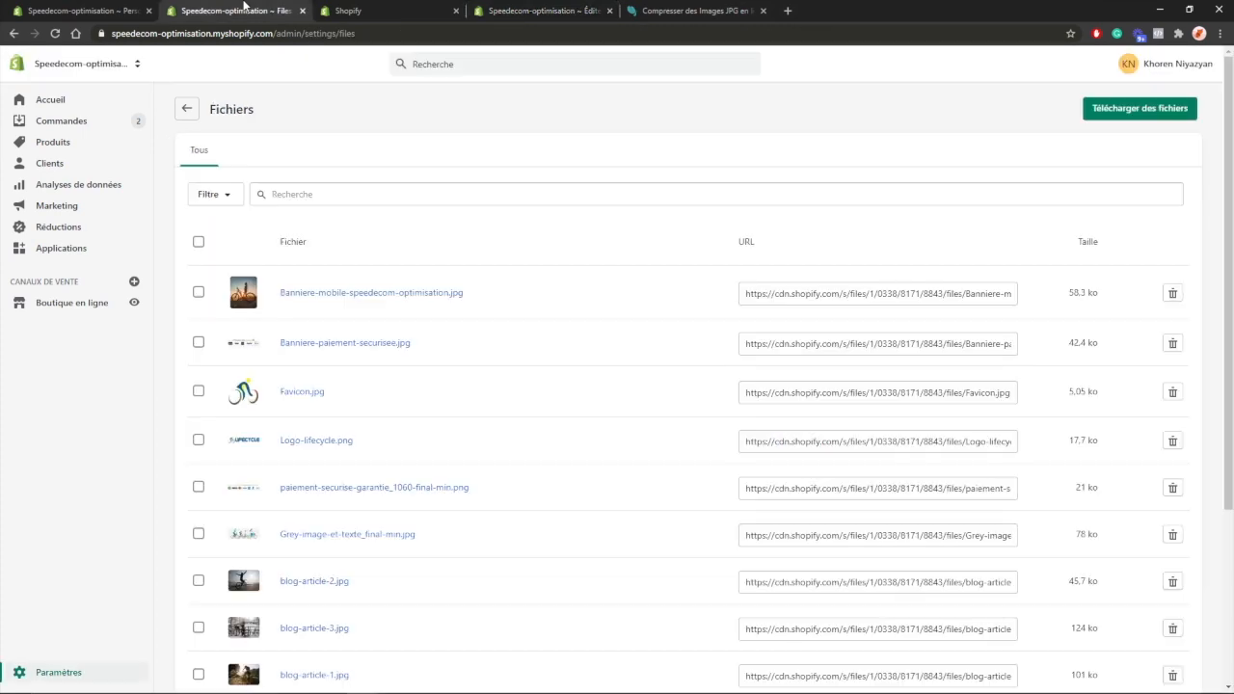
{"action": "left_click", "coordinate": [761, 293]}
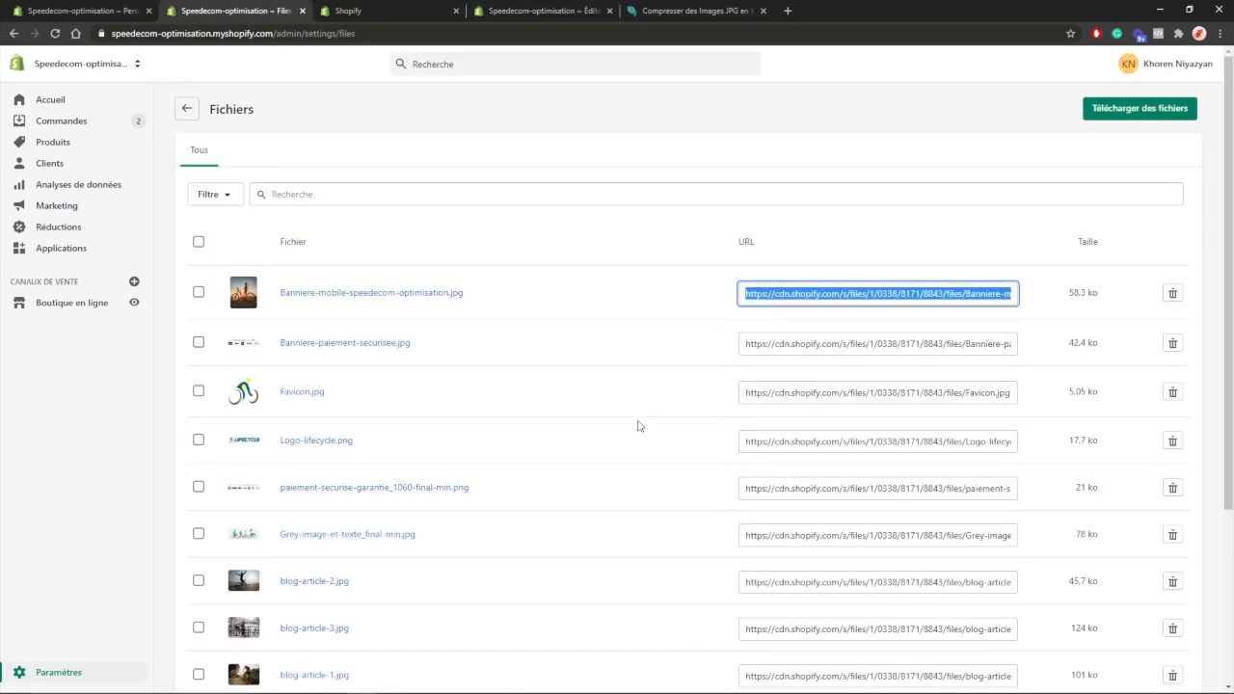
{"action": "left_click", "coordinate": [499, 8]}
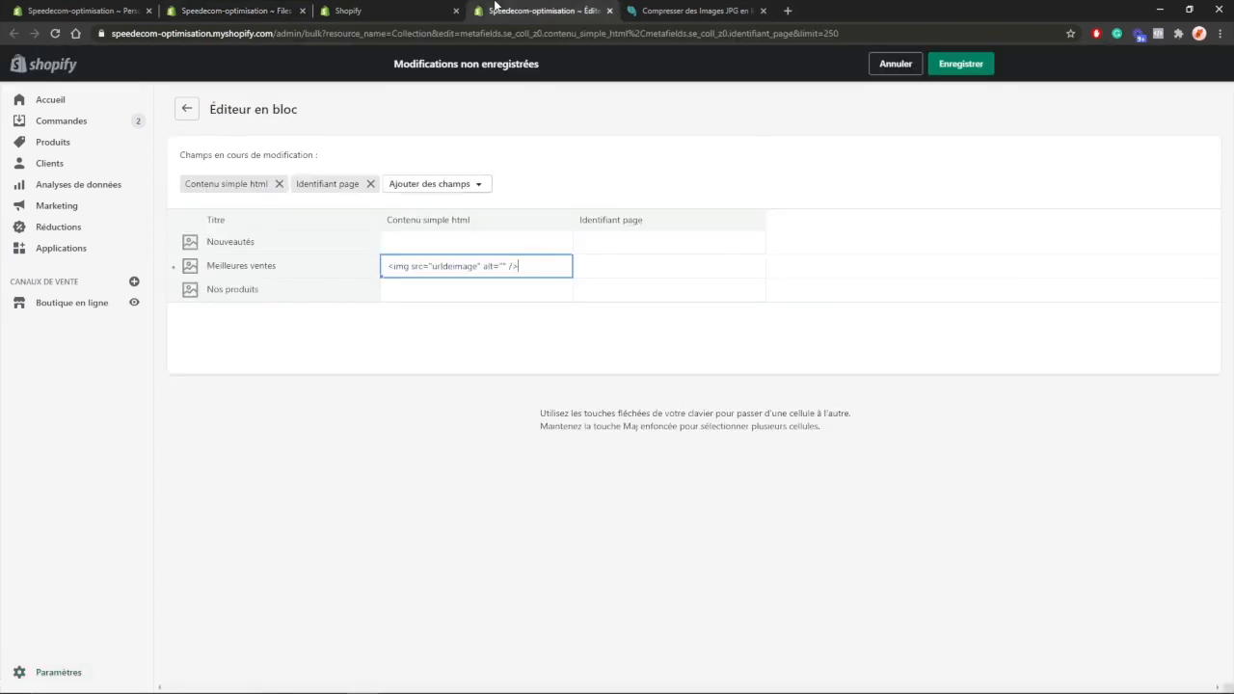
{"action": "left_click_drag", "start_coordinate": [432, 266], "coordinate": [343, 269]}
{"action": "key", "text": "ctrl+v"}
Add the attributes id="imgmobile" and width="100%" before src in the Meilleures ventes image code.
{"action": "left_click", "coordinate": [436, 268]}
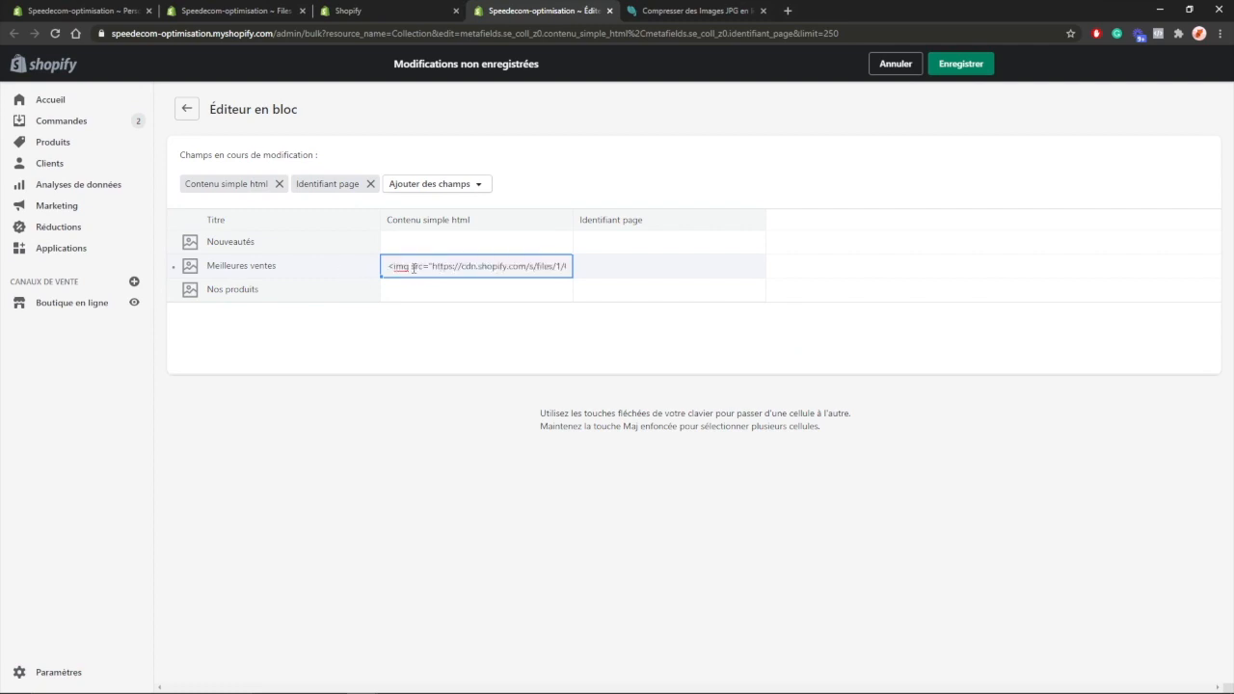
{"action": "type", "text": "id"}
{"action": "type", "text": "=\""}
{"action": "type", "text": "imgmobile"}
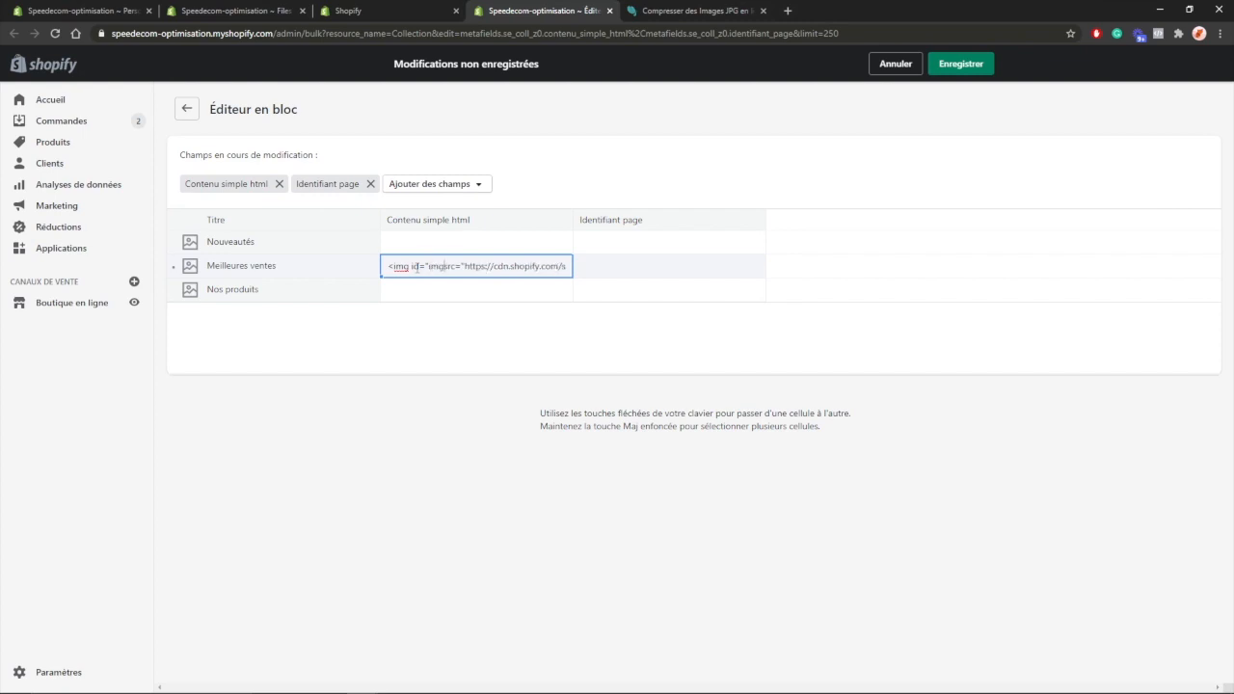
{"action": "type", "text": "\" width=\"100%\" src=\"ht"}
Copy the whole image code into the browser's address bar as scratch text and change its id to imgpc.
{"action": "key", "text": "ctrl+a"}
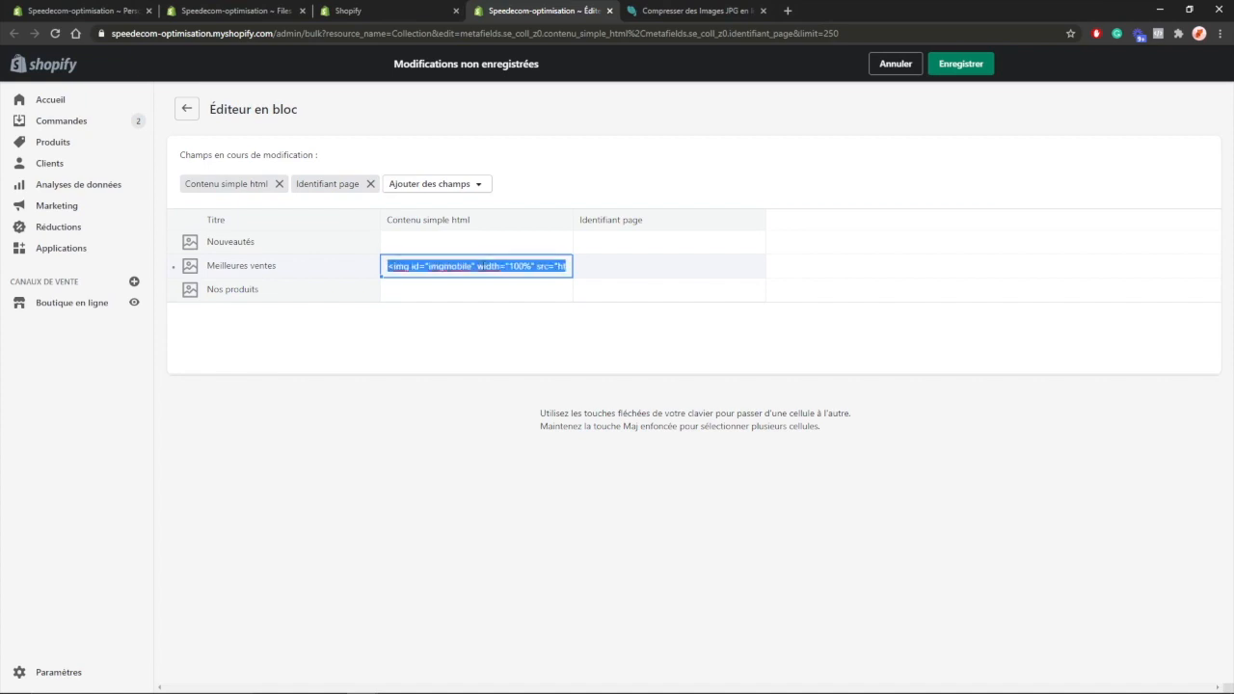
{"action": "left_click", "coordinate": [207, 37]}
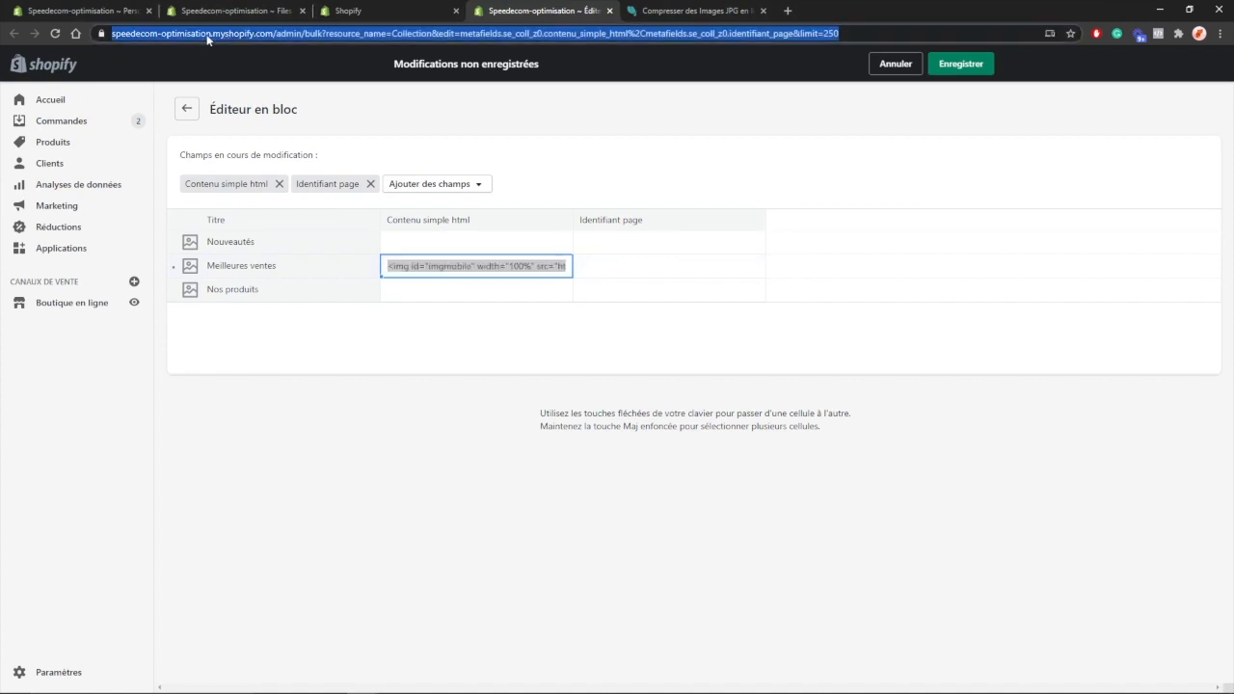
{"action": "key", "text": "ctrl+v"}
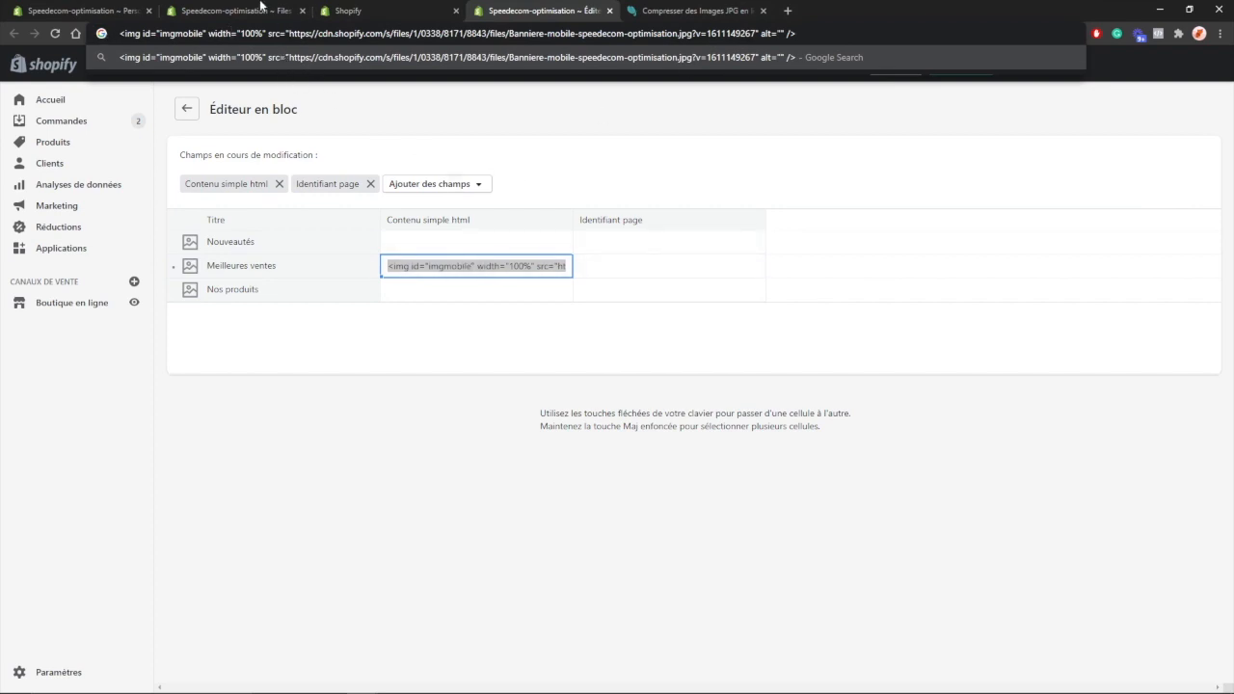
{"action": "left_click_drag", "start_coordinate": [203, 33], "coordinate": [174, 33]}
{"action": "type", "text": "pc"}
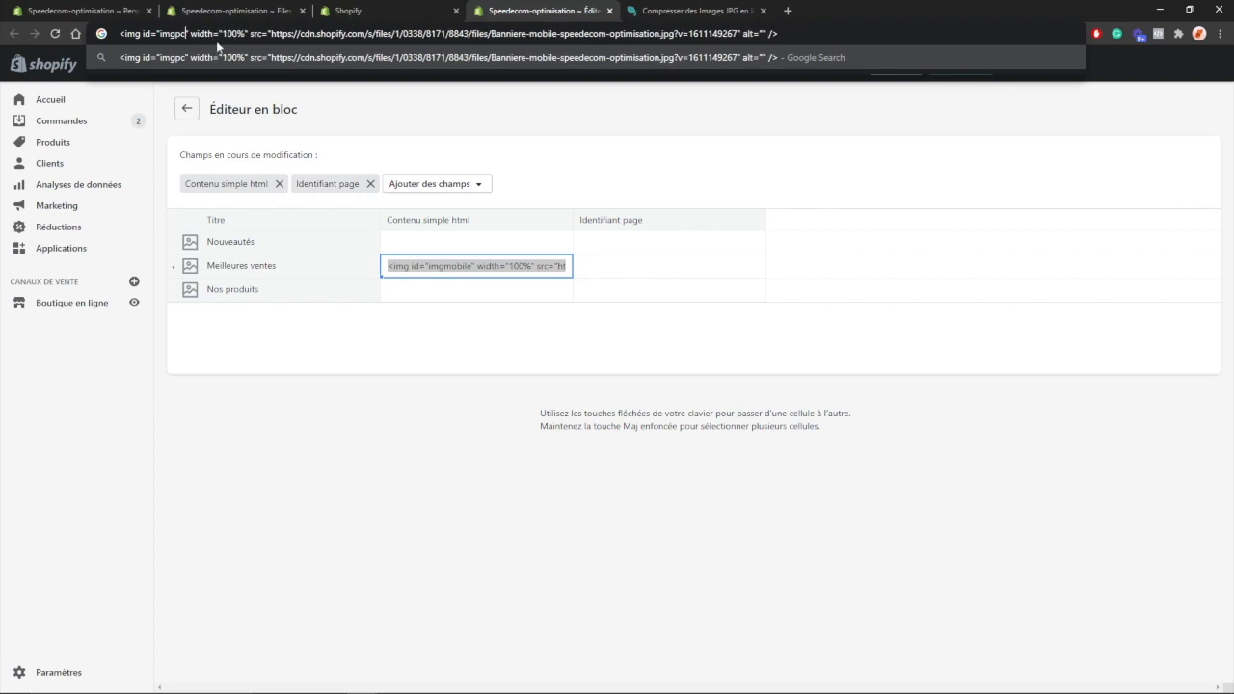
Replace the image URL in the imgpc scratch code with the file URL of banniere-lifecycle-grande-min.jpg.
{"action": "left_click_drag", "start_coordinate": [267, 33], "coordinate": [742, 40]}
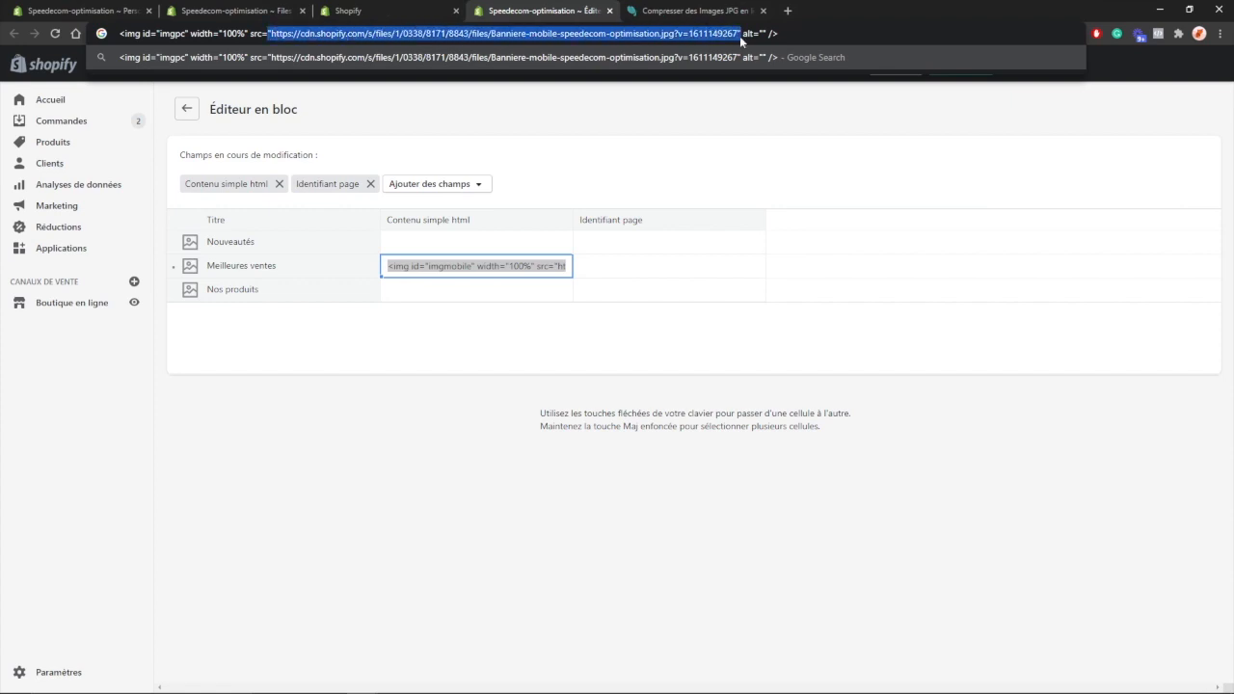
{"action": "left_click", "coordinate": [252, 10]}
{"action": "scroll", "coordinate": [424, 410], "scroll_direction": "down", "scroll_amount": 1}
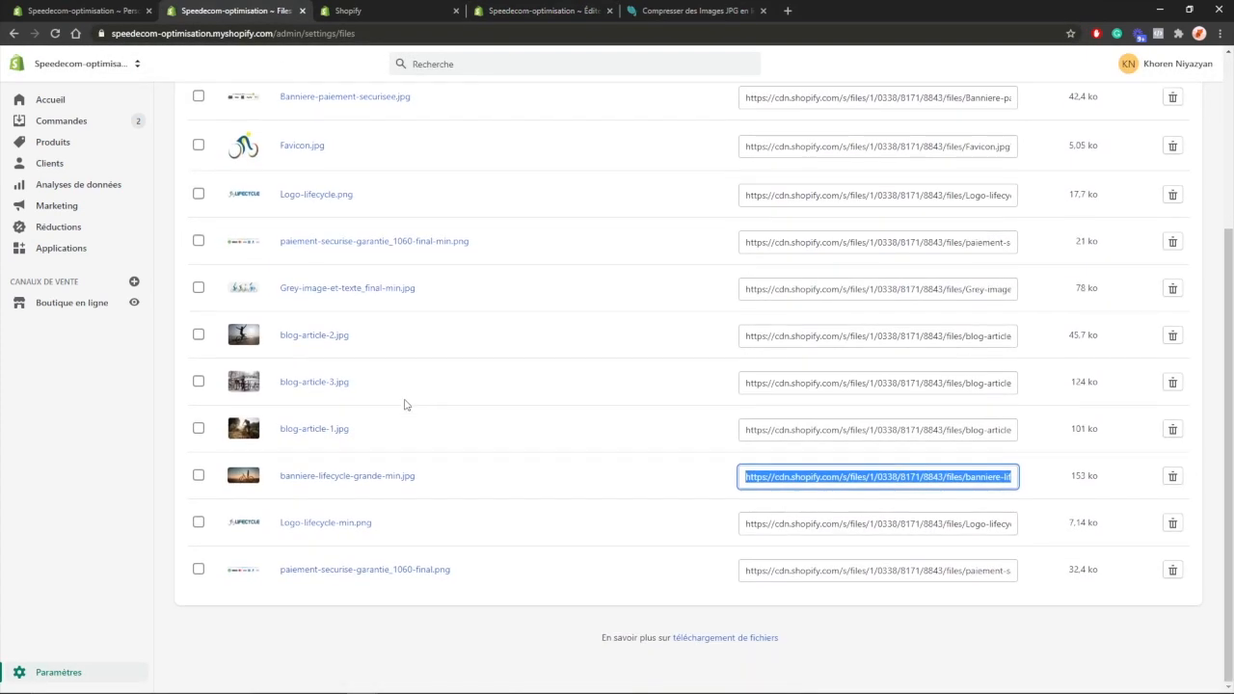
{"action": "double_click", "coordinate": [806, 477]}
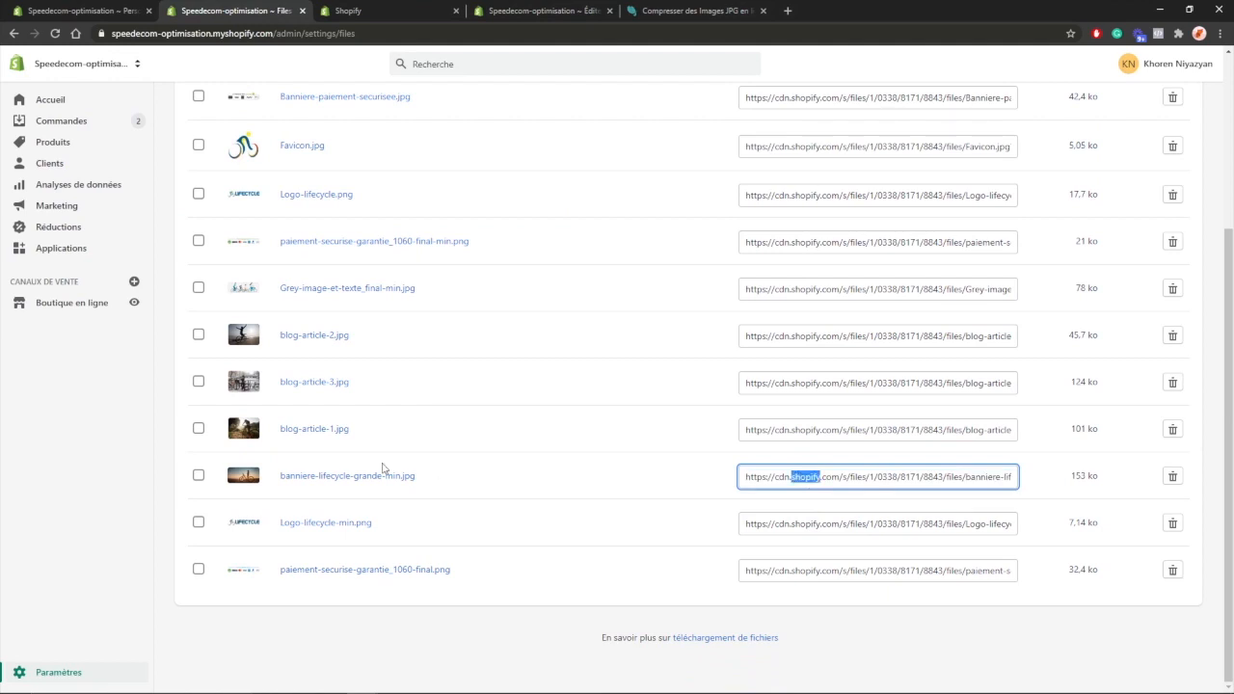
{"action": "triple_click", "coordinate": [807, 478]}
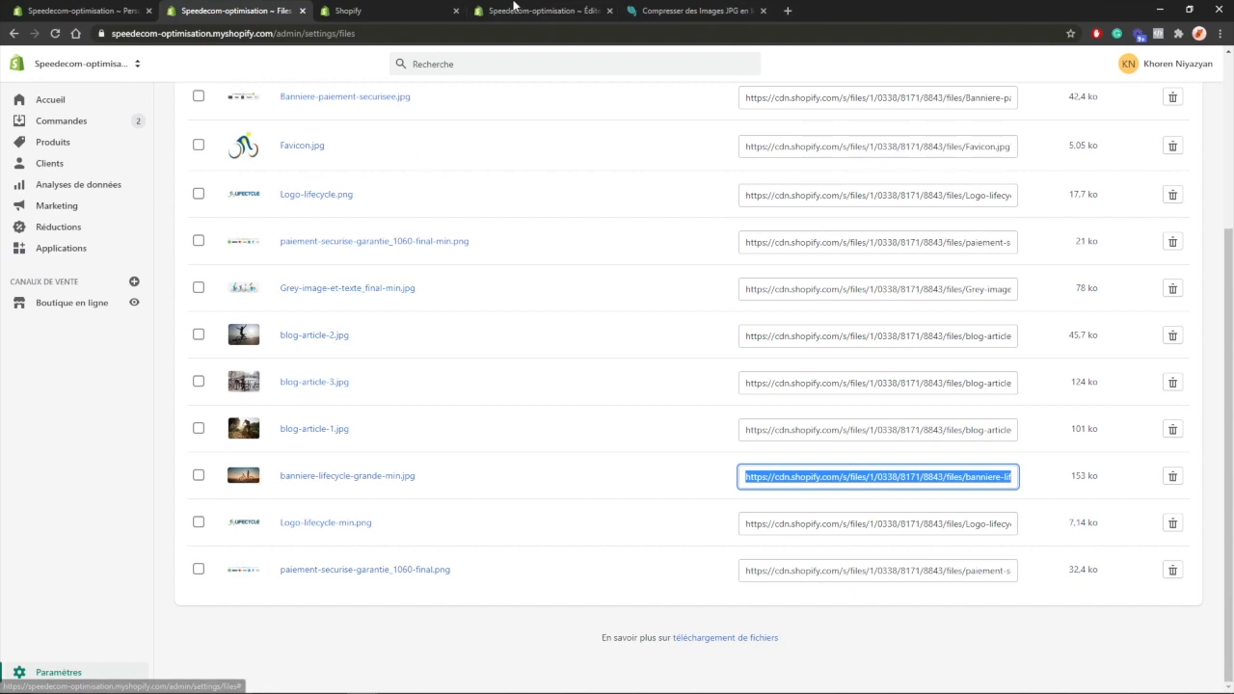
{"action": "left_click", "coordinate": [514, 9]}
{"action": "left_click", "coordinate": [265, 37]}
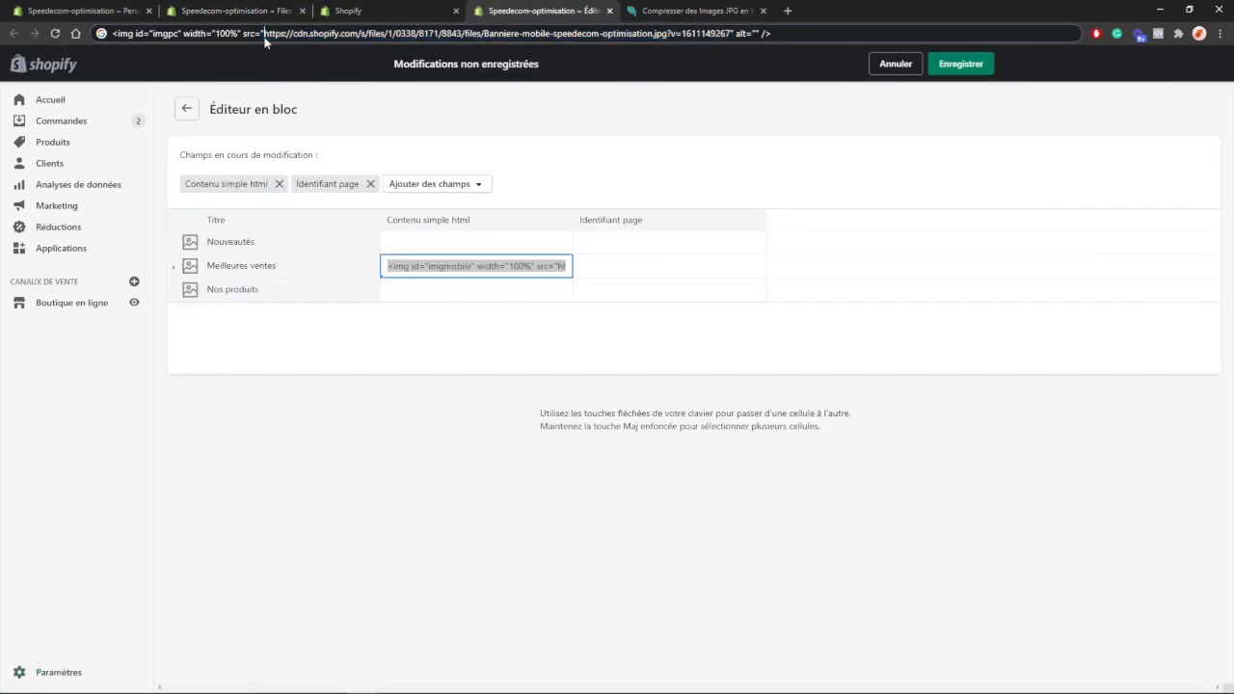
{"action": "left_click_drag", "start_coordinate": [264, 33], "coordinate": [735, 34]}
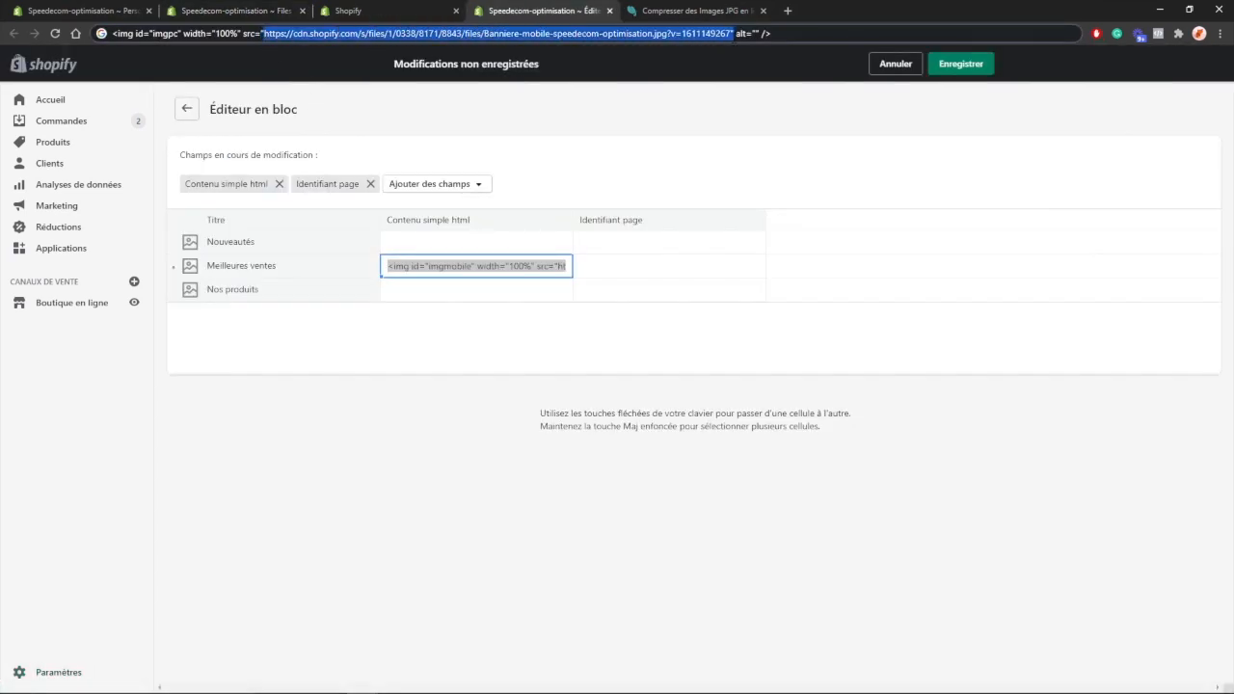
{"action": "key", "text": "ctrl+v"}
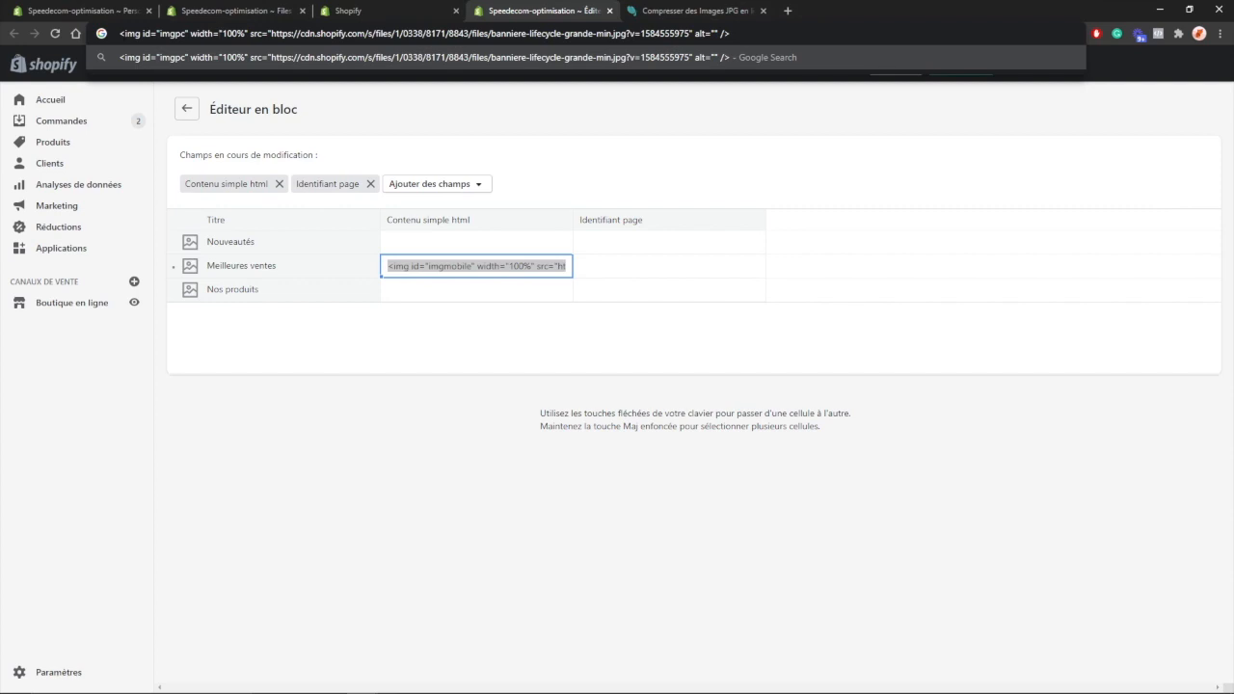
Paste the imgpc banner code into the Meilleures ventes collection's Contenu simple html field and save the collection.
{"action": "triple_click", "coordinate": [135, 34]}
{"action": "key", "text": "ctrl+c"}
{"action": "left_click", "coordinate": [391, 265]}
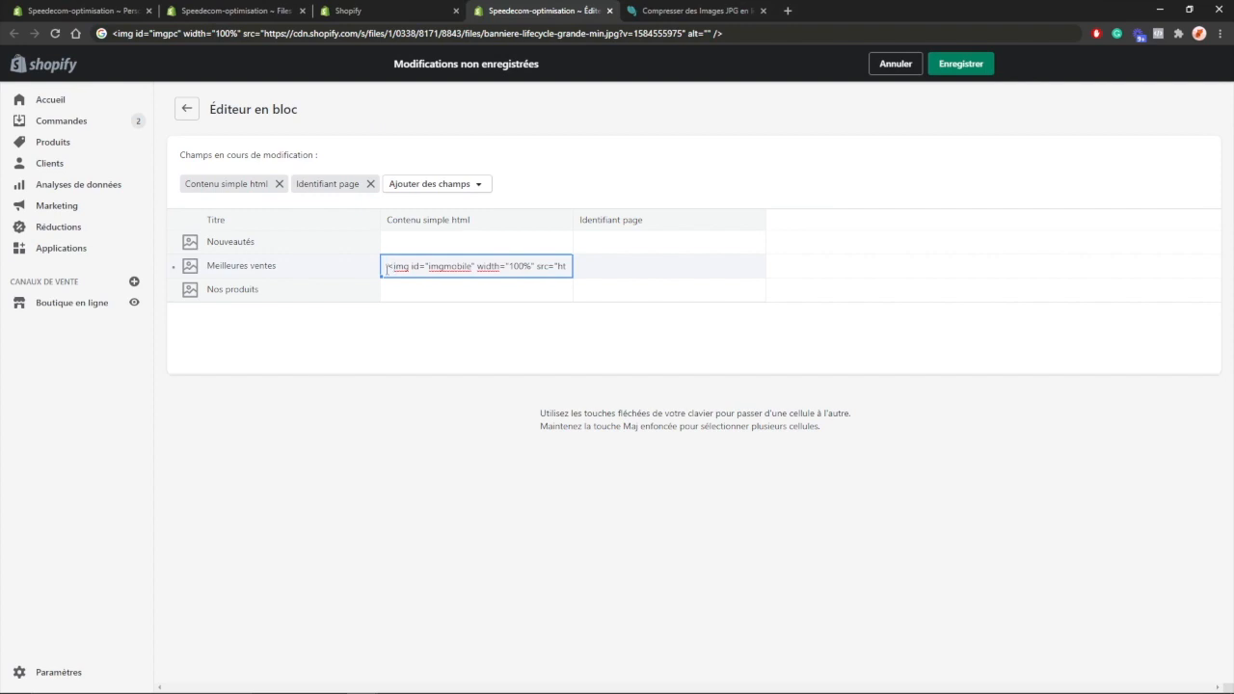
{"action": "key", "text": "ctrl+a"}
{"action": "key", "text": "ctrl+v"}
{"action": "left_click", "coordinate": [949, 65]}
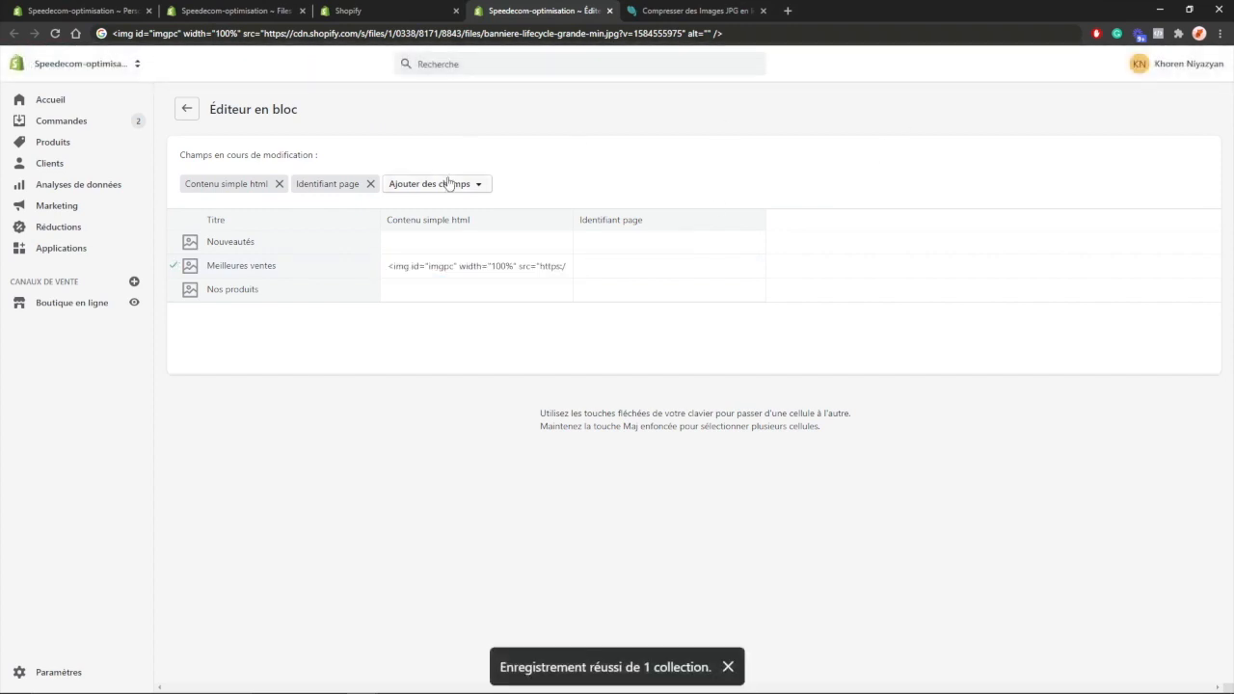
Return to the theme editor, set the homepage preview to Bureau and look through the page's sections.
{"action": "left_click", "coordinate": [248, 9]}
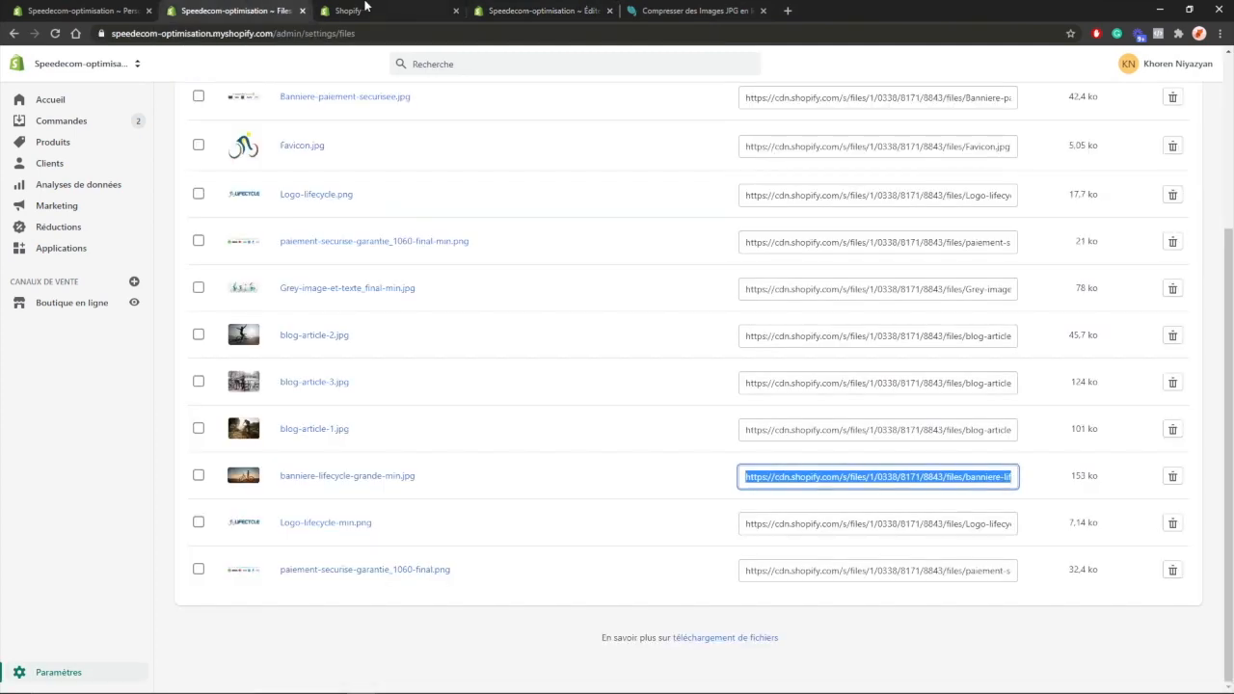
{"action": "left_click", "coordinate": [366, 7]}
{"action": "left_click", "coordinate": [87, 10]}
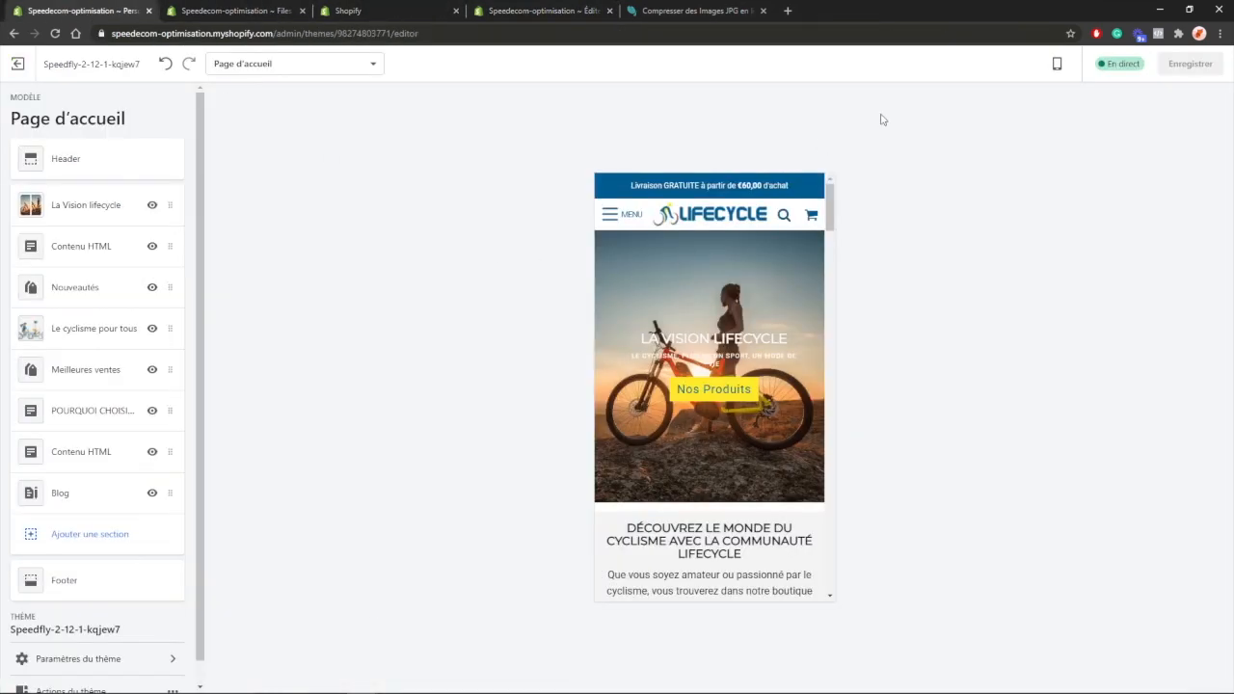
{"action": "left_click", "coordinate": [1057, 64]}
{"action": "left_click", "coordinate": [1088, 123]}
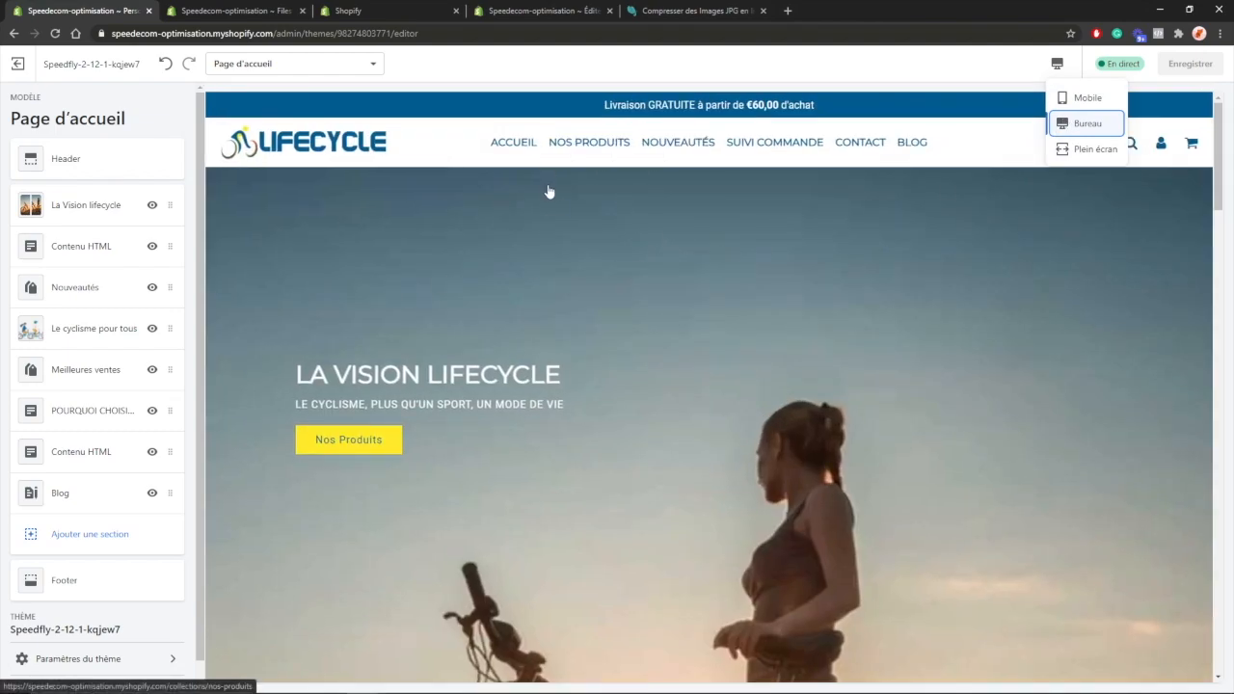
{"action": "scroll", "coordinate": [548, 192], "scroll_direction": "down", "scroll_amount": 10}
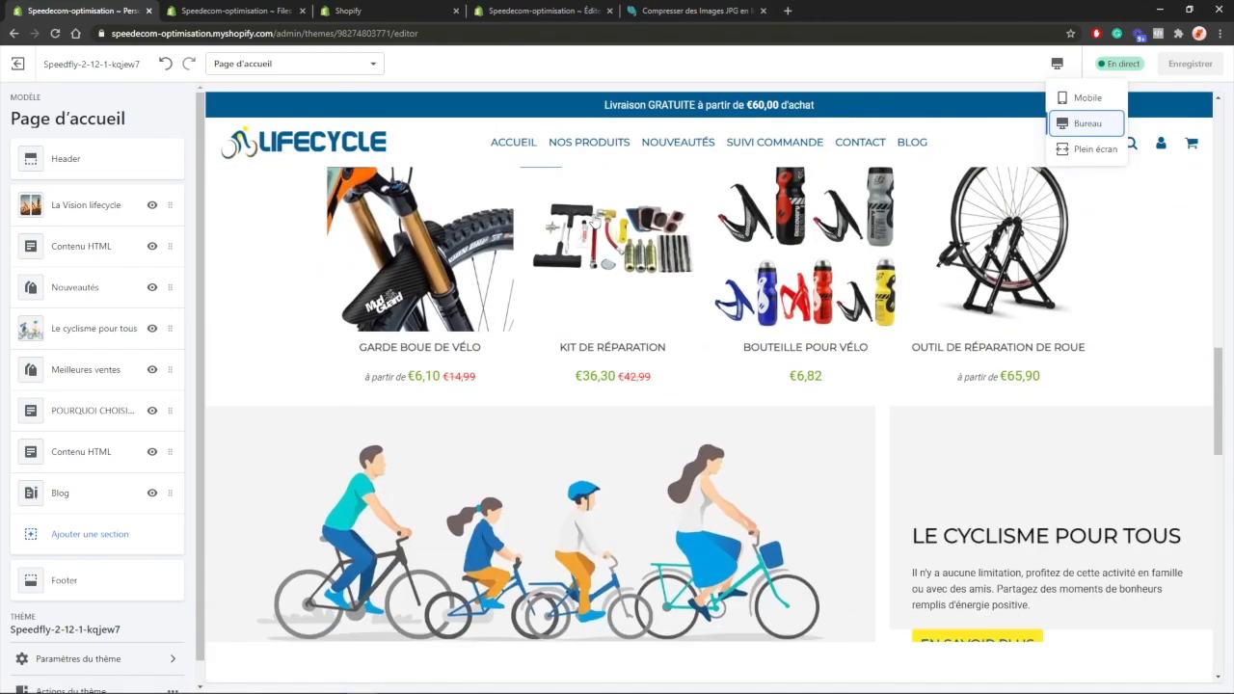
Open the full Meilleures ventes collection from the homepage preview and examine the banners above its products in desktop view.
{"action": "scroll", "coordinate": [592, 215], "scroll_direction": "down", "scroll_amount": 4}
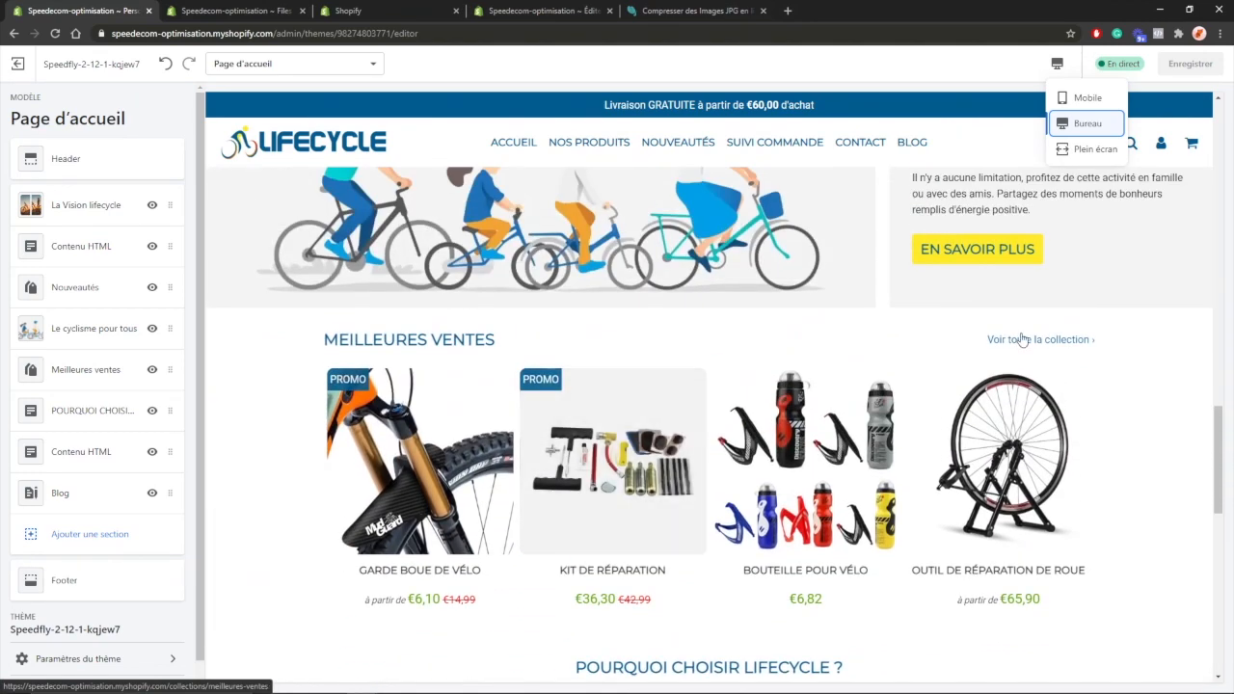
{"action": "left_click", "coordinate": [1022, 339]}
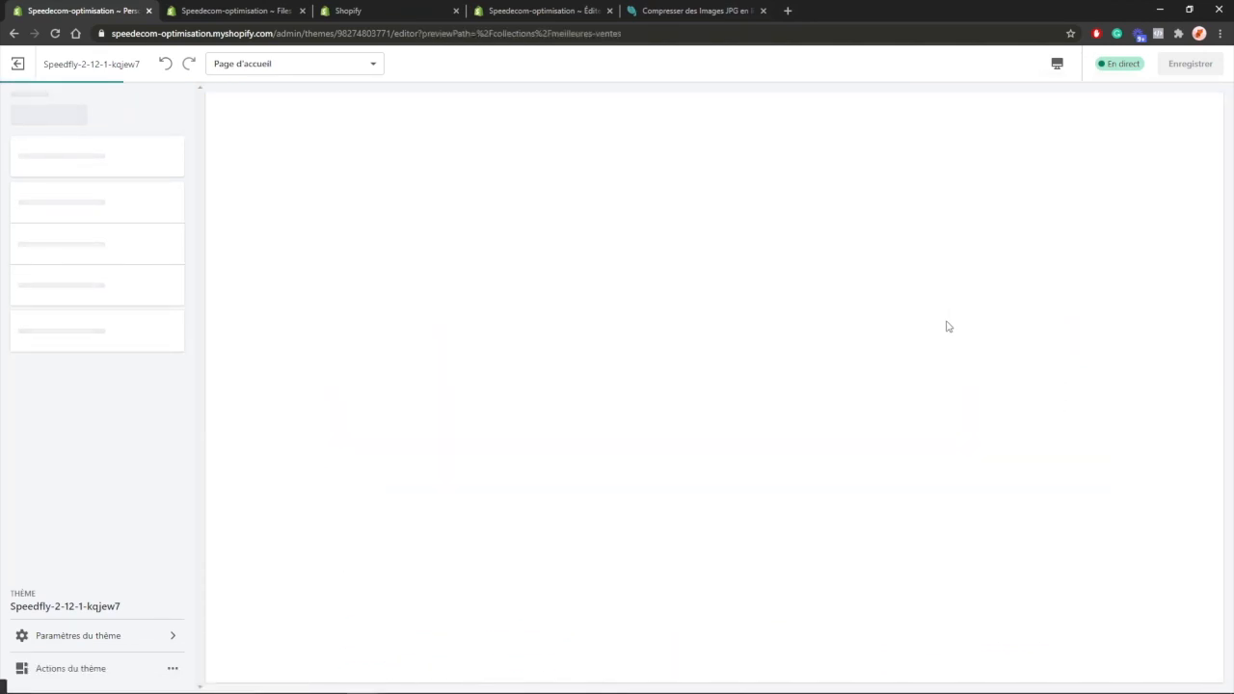
{"action": "scroll", "coordinate": [788, 286], "scroll_direction": "down", "scroll_amount": 3}
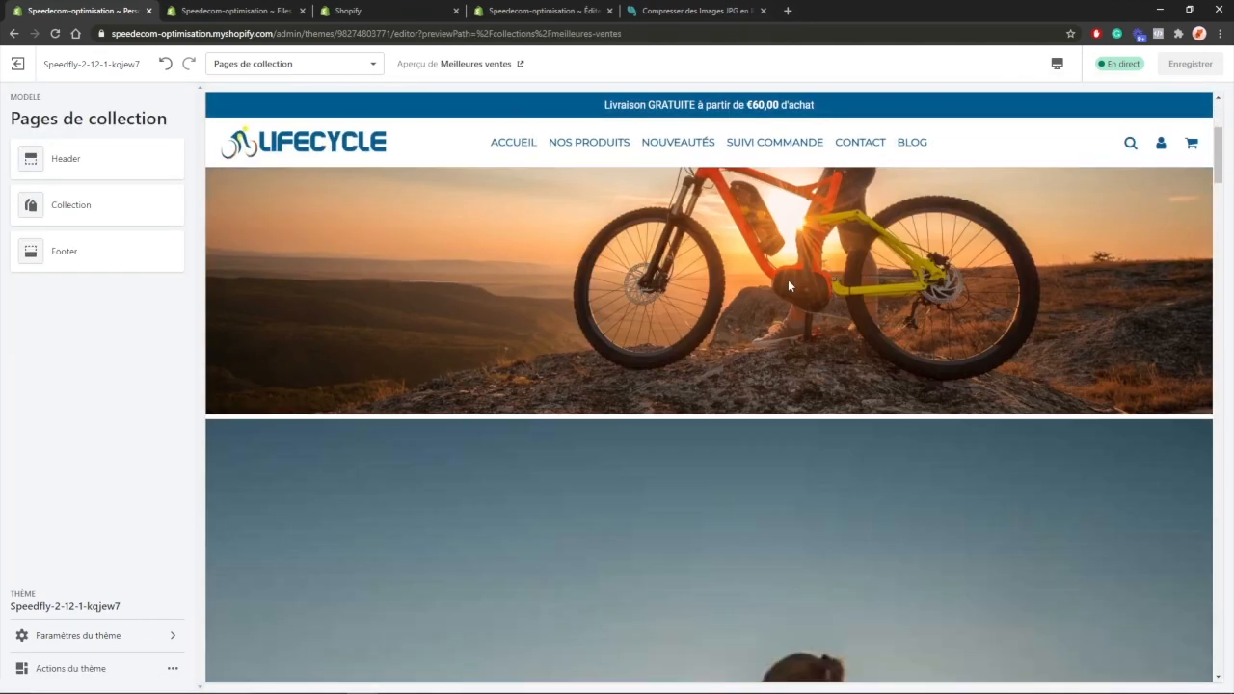
{"action": "scroll", "coordinate": [725, 284], "scroll_direction": "down", "scroll_amount": 10}
{"action": "scroll", "coordinate": [725, 284], "scroll_direction": "up", "scroll_amount": 10}
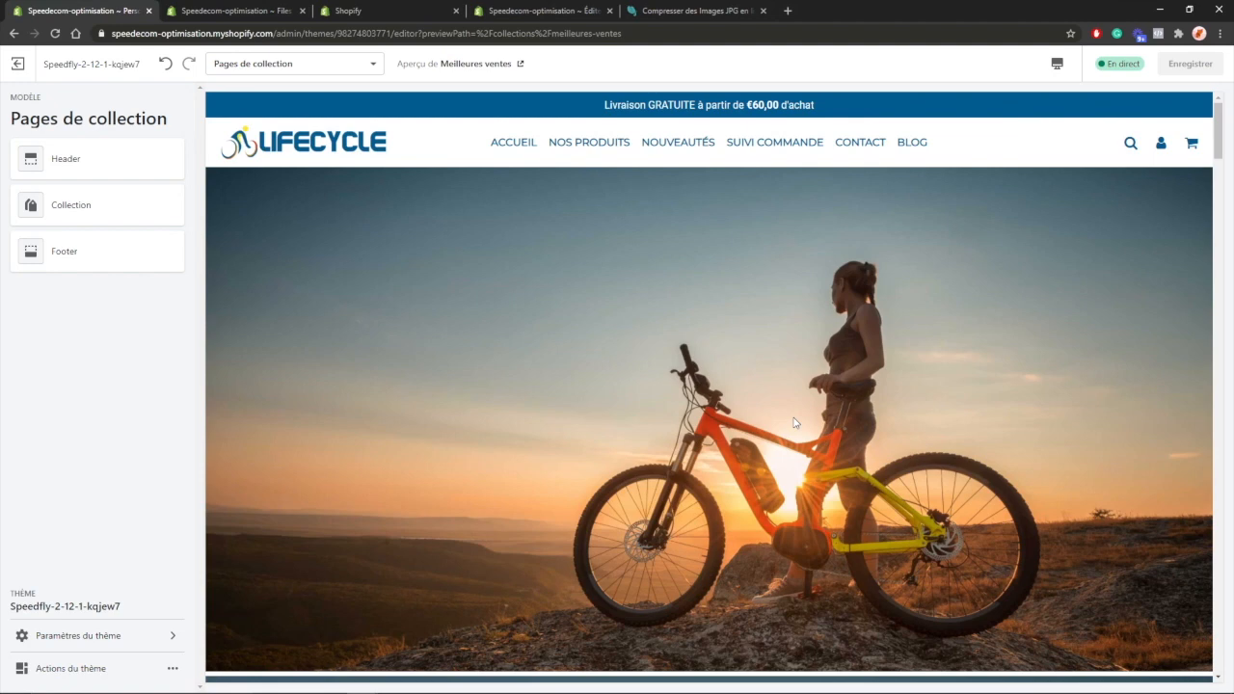
{"action": "scroll", "coordinate": [745, 375], "scroll_direction": "down", "scroll_amount": 5}
{"action": "scroll", "coordinate": [746, 376], "scroll_direction": "up", "scroll_amount": 5}
{"action": "scroll", "coordinate": [747, 376], "scroll_direction": "down", "scroll_amount": 4}
{"action": "scroll", "coordinate": [634, 391], "scroll_direction": "up", "scroll_amount": 4}
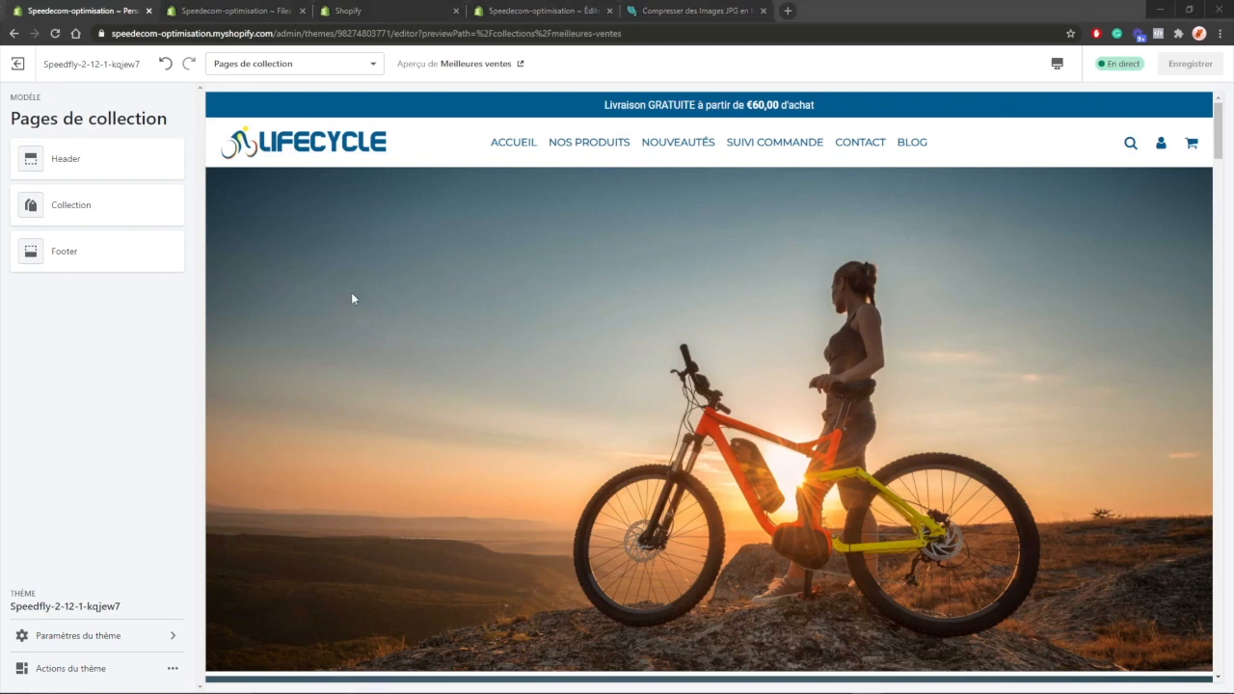
Open the code editor for the current theme Speedfly-2-12-1-kqjew7 and bring up the surcharge.scss.liquid file.
{"action": "left_click", "coordinate": [389, 9]}
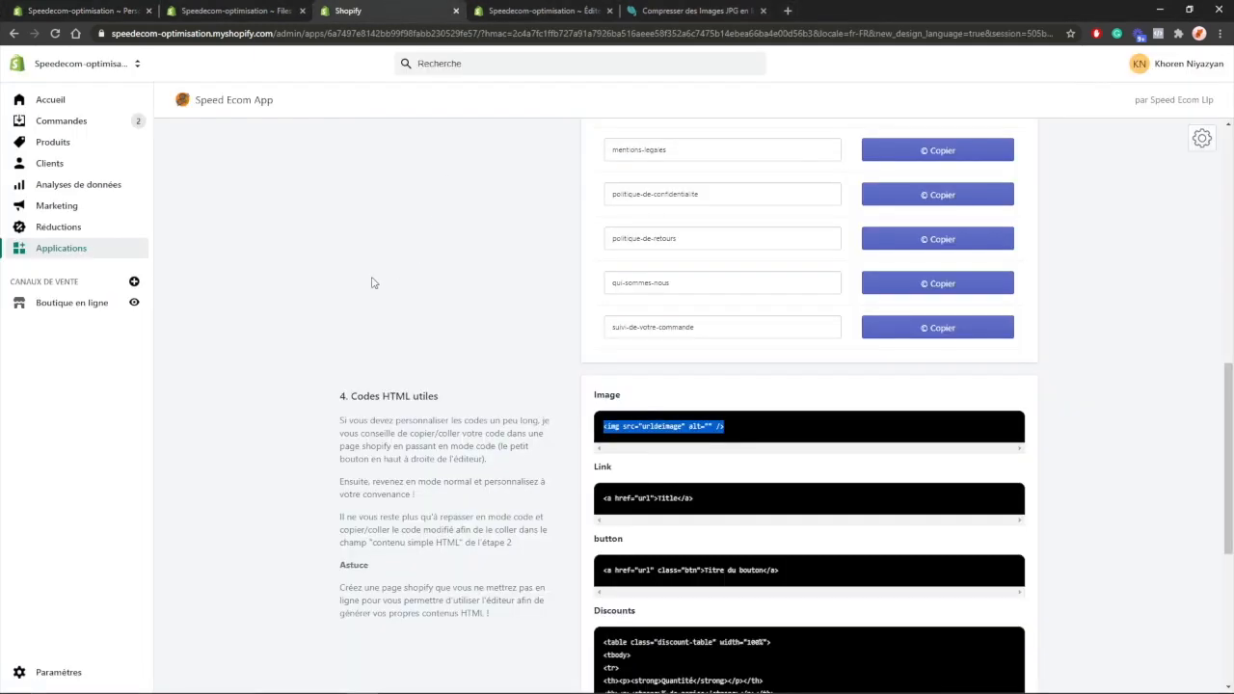
{"action": "left_click", "coordinate": [73, 305]}
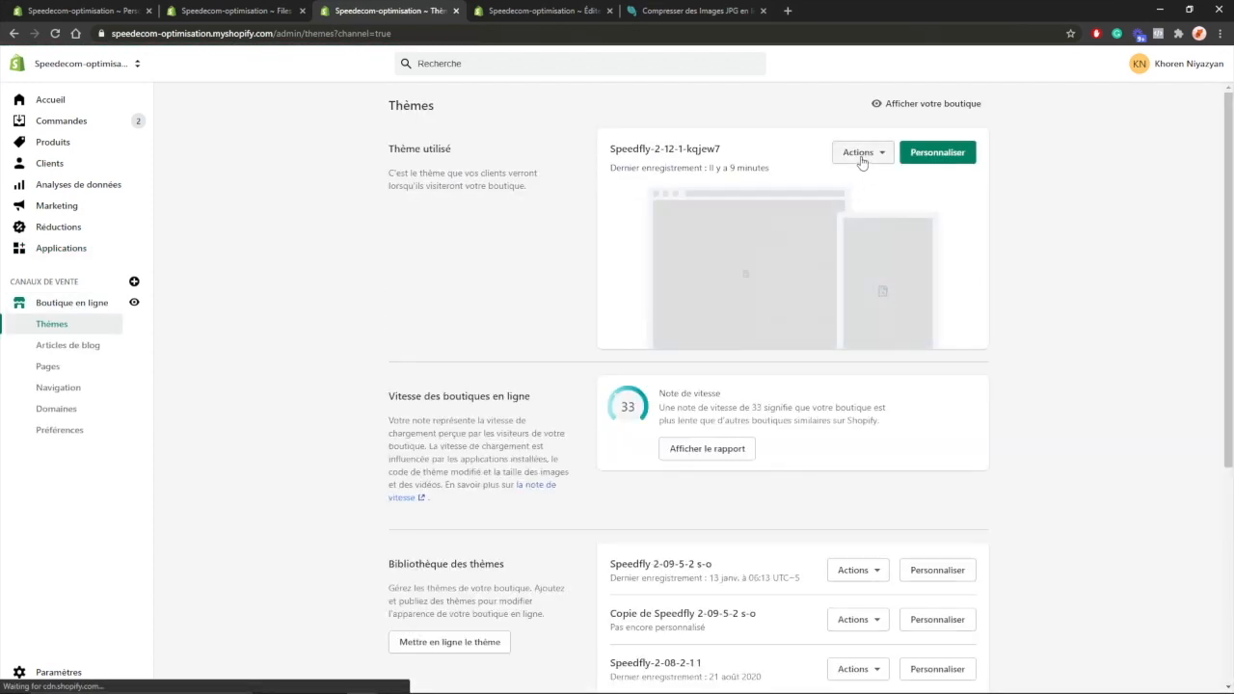
{"action": "left_click", "coordinate": [862, 154]}
{"action": "left_click", "coordinate": [838, 292]}
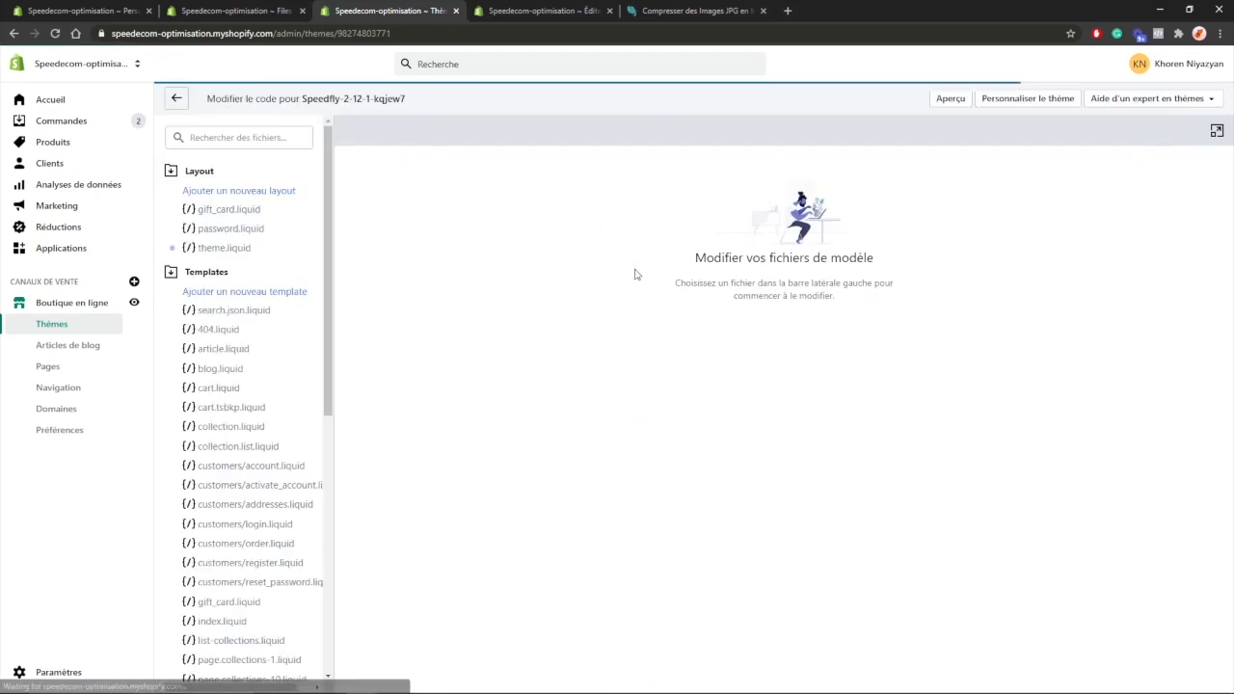
{"action": "left_click", "coordinate": [399, 135]}
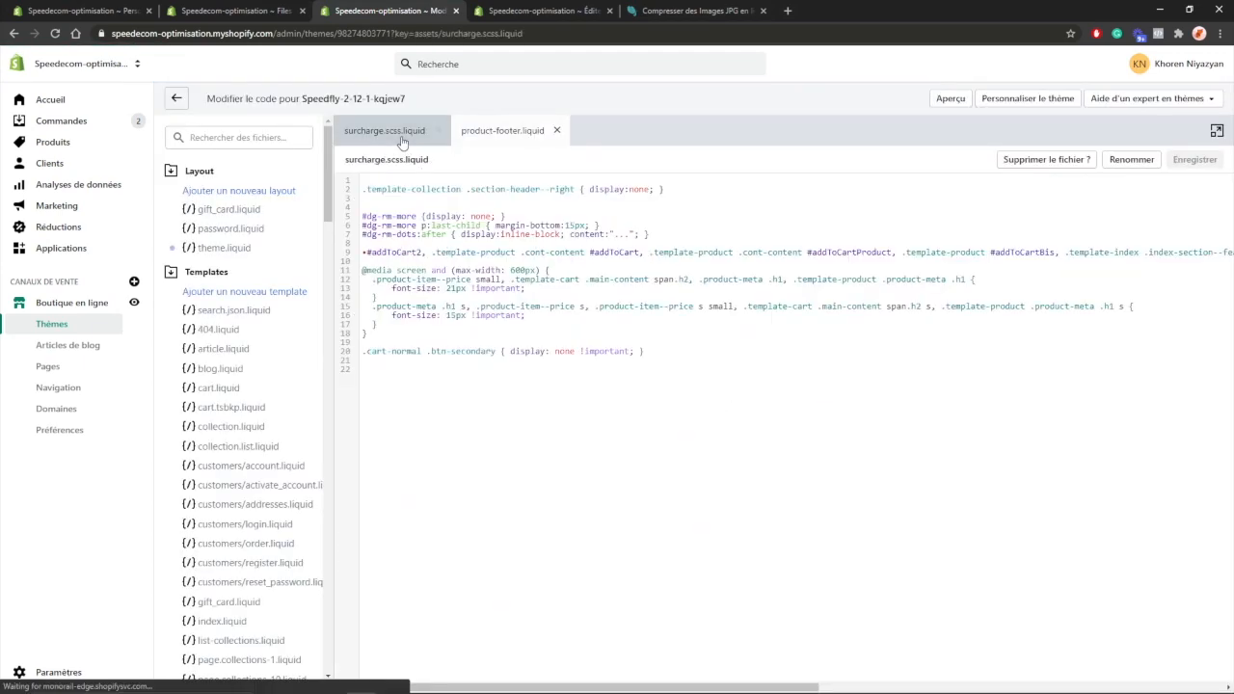
Append media rules to surcharge.scss.liquid applying display:none!important to #imgpc at max-width 1023px and to #imgmobile at min-width 1024px, and save the file.
{"action": "left_click", "coordinate": [442, 398]}
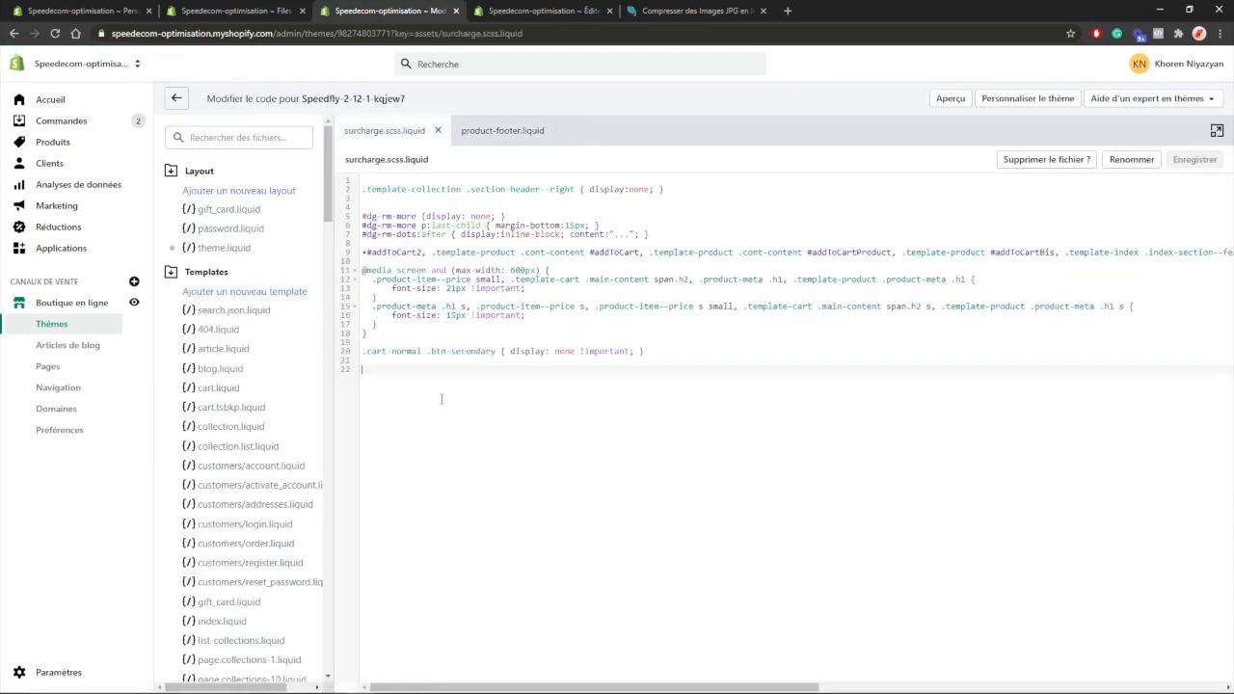
{"action": "type", "text": "@media screen and (max-width: 1023px) { #imgpc { display:none!important; } } @media screen and (min-width: 1024px) { #imgmobile { display:none!important; } }"}
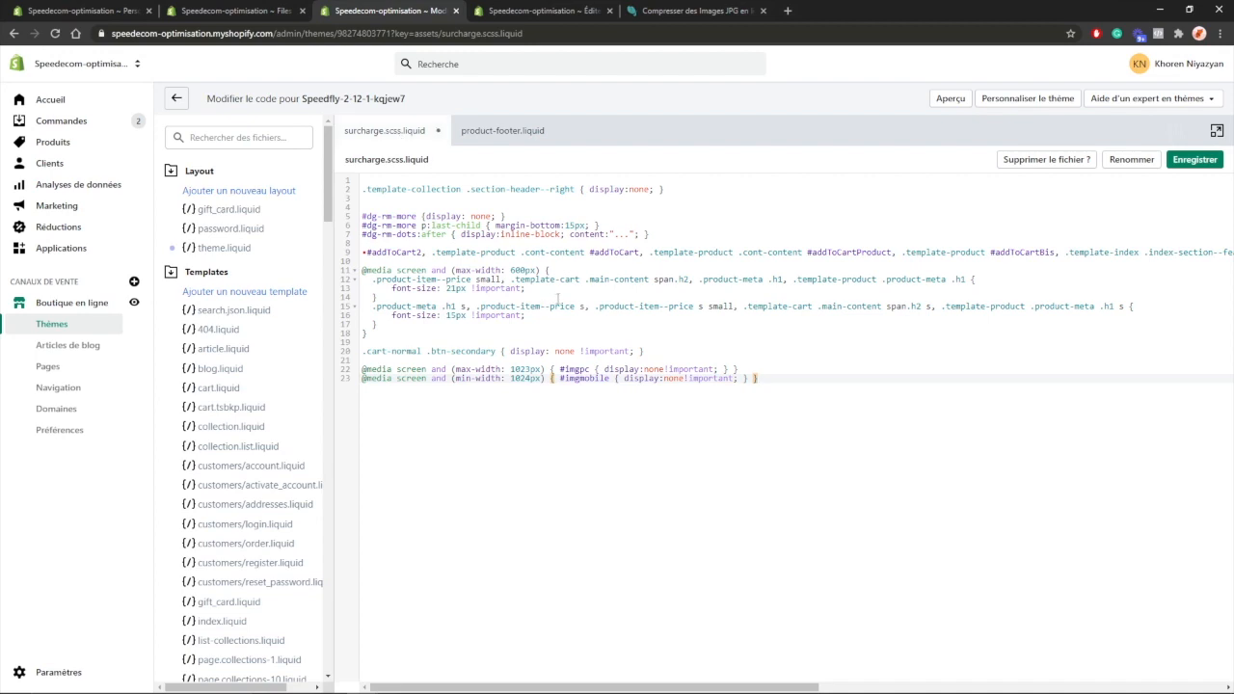
{"action": "left_click", "coordinate": [1191, 162]}
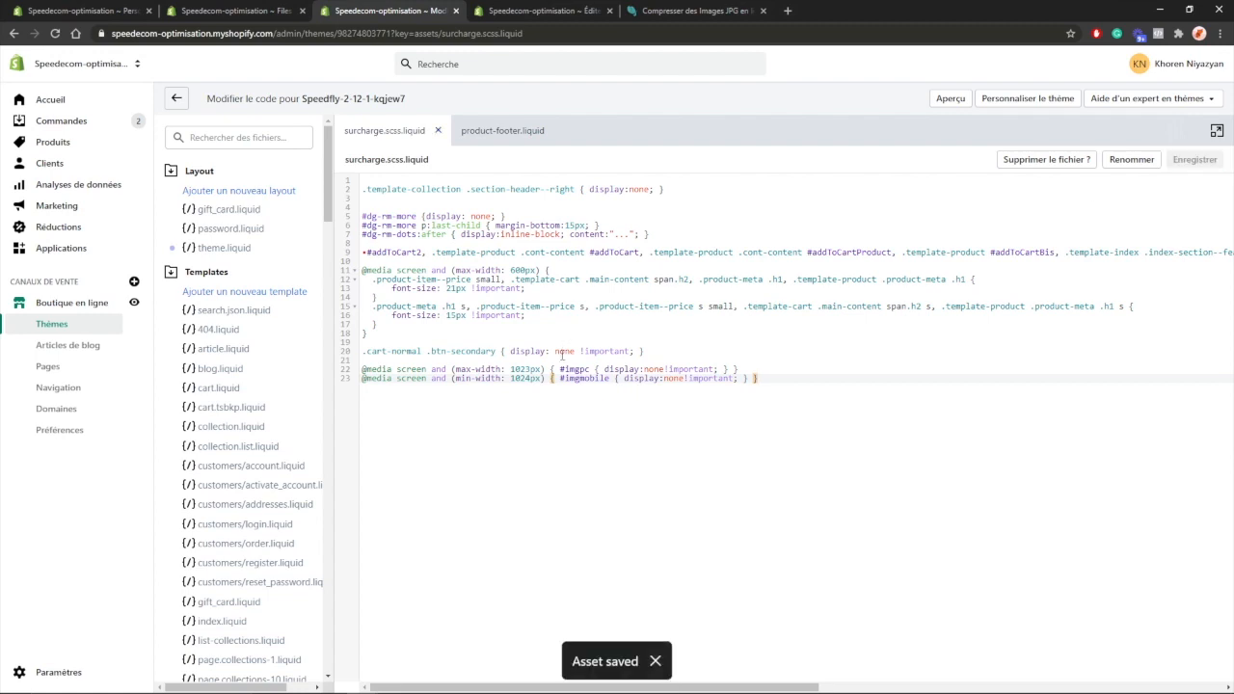
Return to the theme editor, reload the Meilleures ventes collection preview and check its banner in desktop view.
{"action": "left_click", "coordinate": [77, 11]}
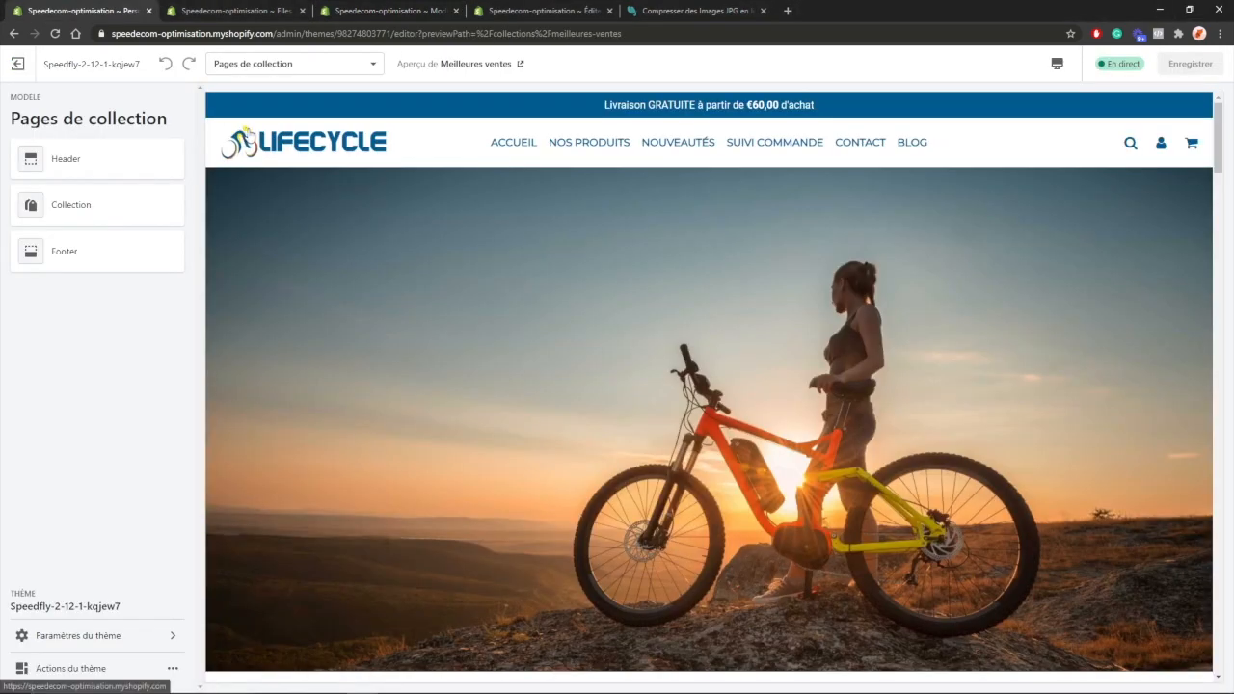
{"action": "left_click", "coordinate": [56, 33]}
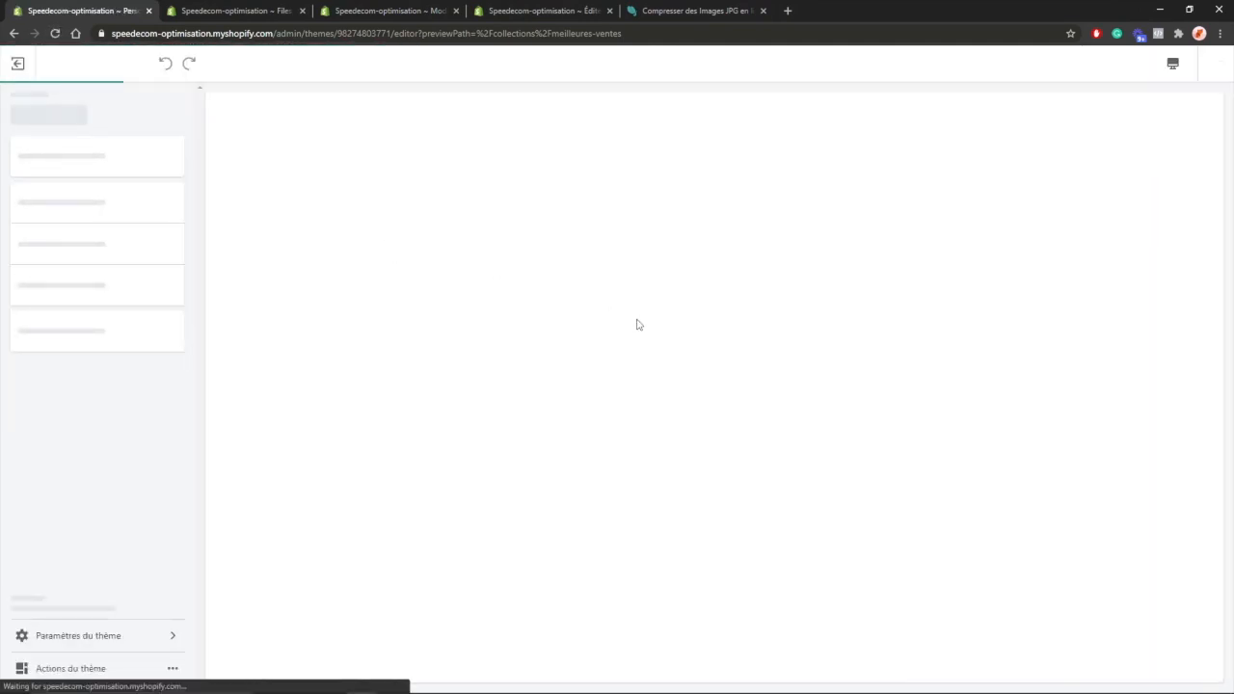
{"action": "scroll", "coordinate": [641, 309], "scroll_direction": "down", "scroll_amount": 3}
{"action": "scroll", "coordinate": [737, 318], "scroll_direction": "up", "scroll_amount": 3}
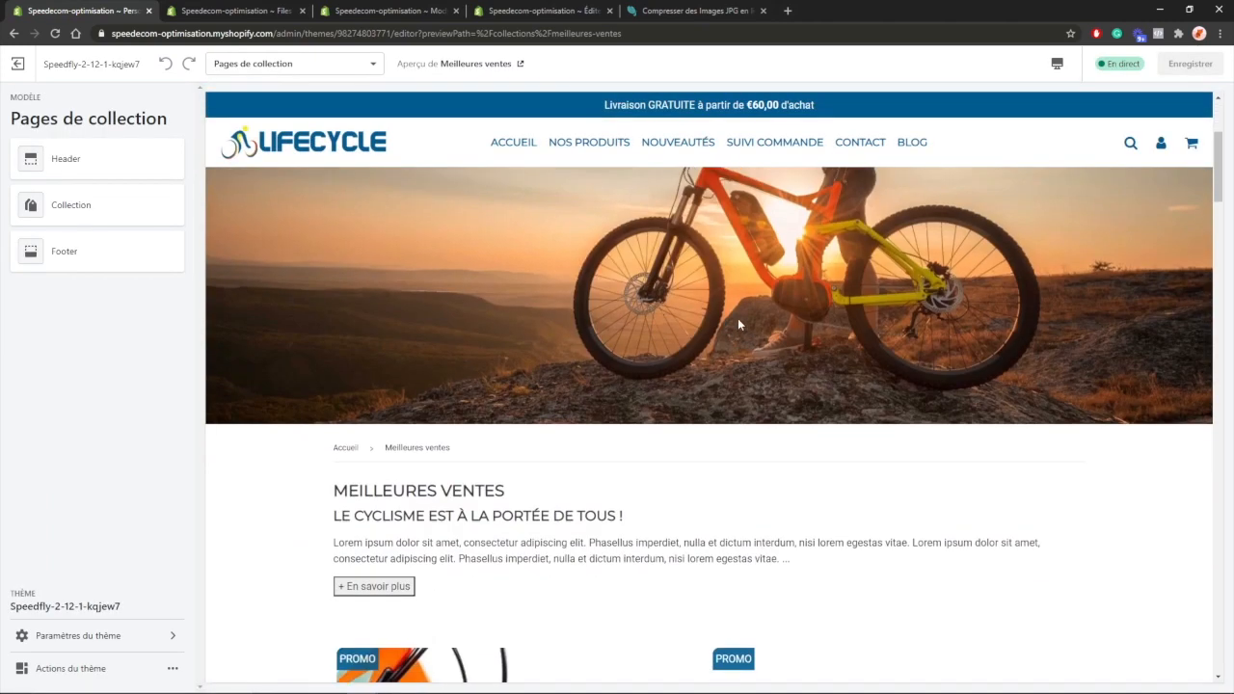
Switch the collection preview to Mobile and check the banner above the Meilleures ventes title.
{"action": "left_click", "coordinate": [1058, 65]}
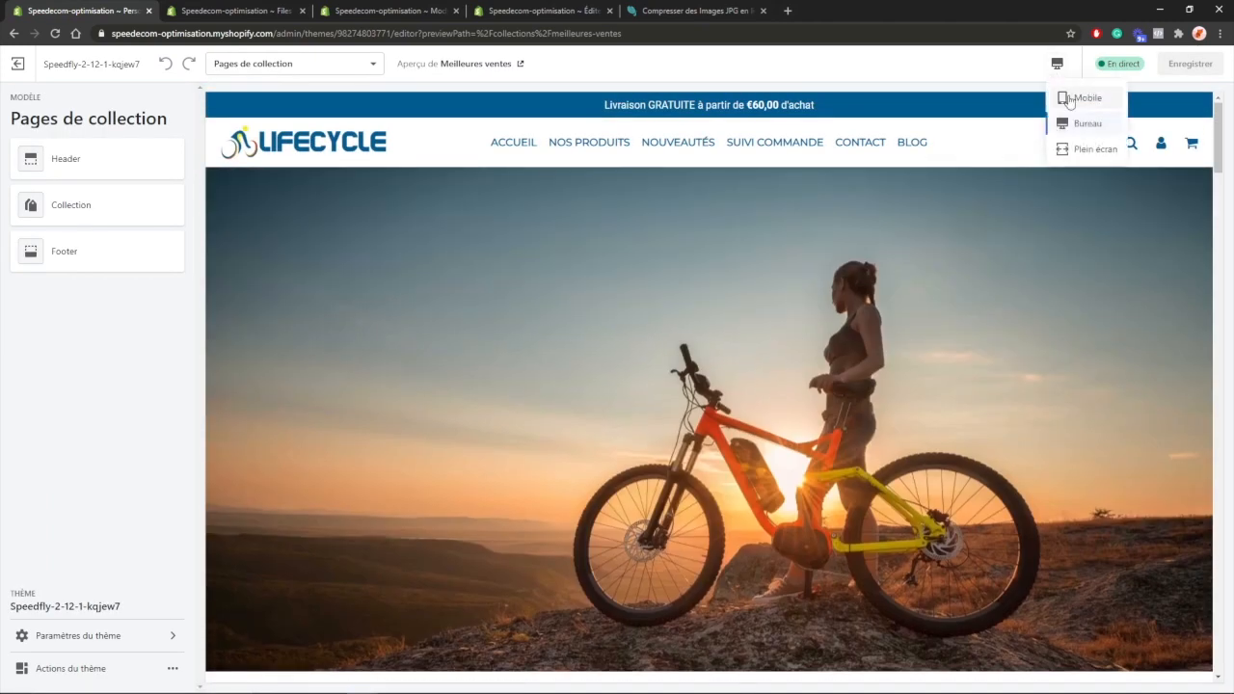
{"action": "left_click", "coordinate": [1070, 98]}
{"action": "scroll", "coordinate": [685, 326], "scroll_direction": "down", "scroll_amount": 2}
{"action": "scroll", "coordinate": [685, 326], "scroll_direction": "up", "scroll_amount": 2}
{"action": "scroll", "coordinate": [686, 322], "scroll_direction": "down", "scroll_amount": 1}
{"action": "scroll", "coordinate": [665, 328], "scroll_direction": "up", "scroll_amount": 2}
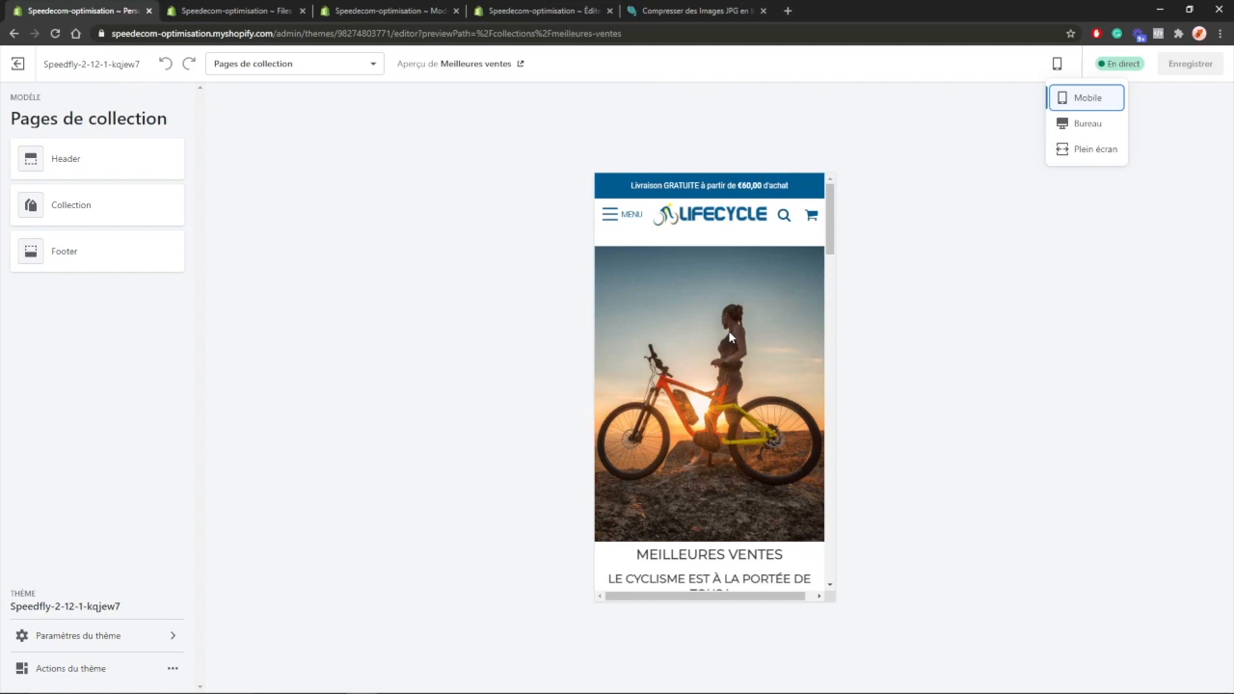
{"action": "left_click", "coordinate": [421, 387]}
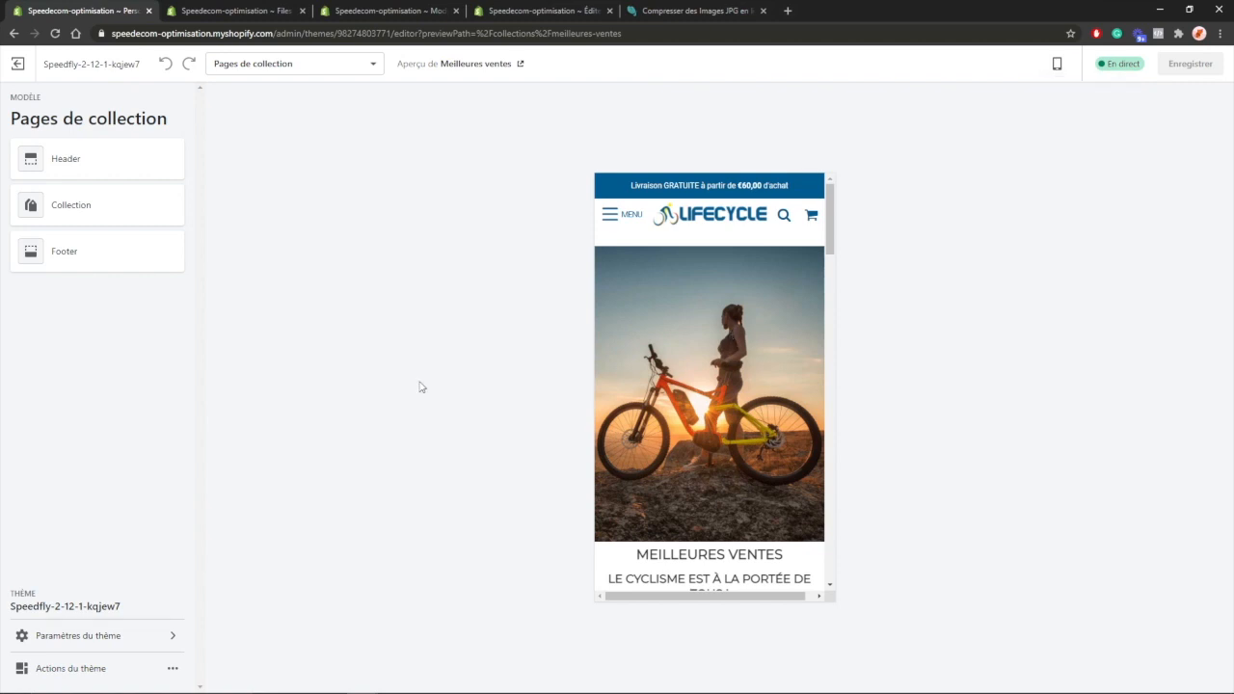